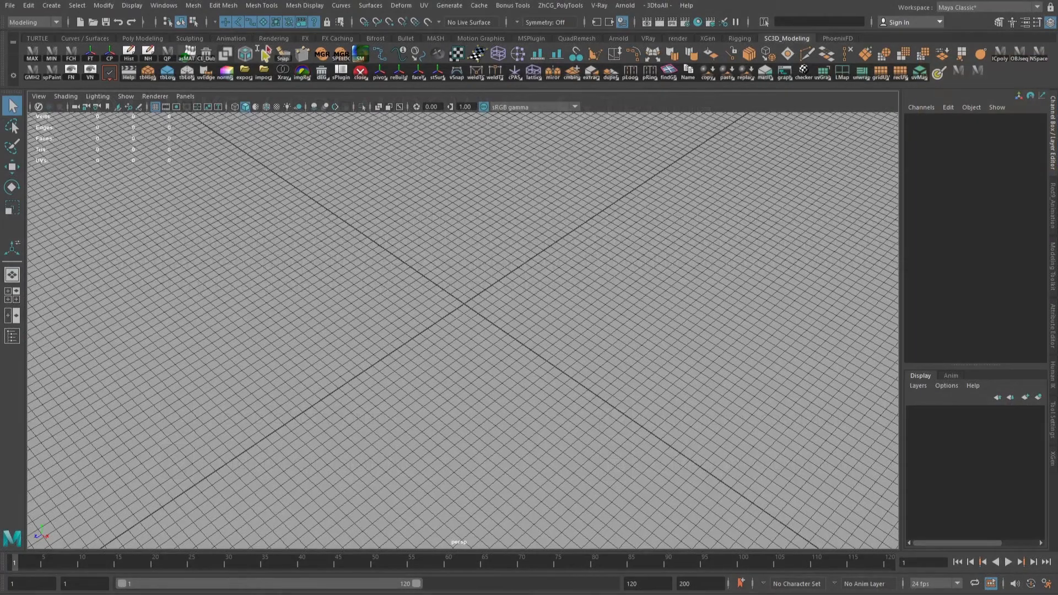
Step: Display the Modeling Toolkit and the Poly Modeling tools, and check the available menu sets
{"action": "left_click", "coordinate": [999, 23]}
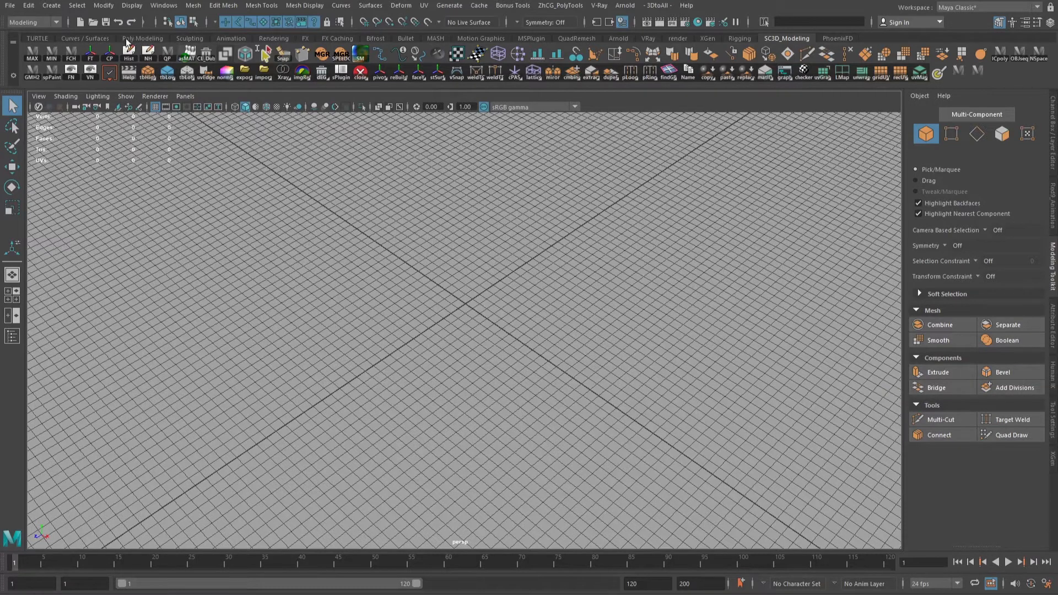
{"action": "left_click", "coordinate": [146, 41]}
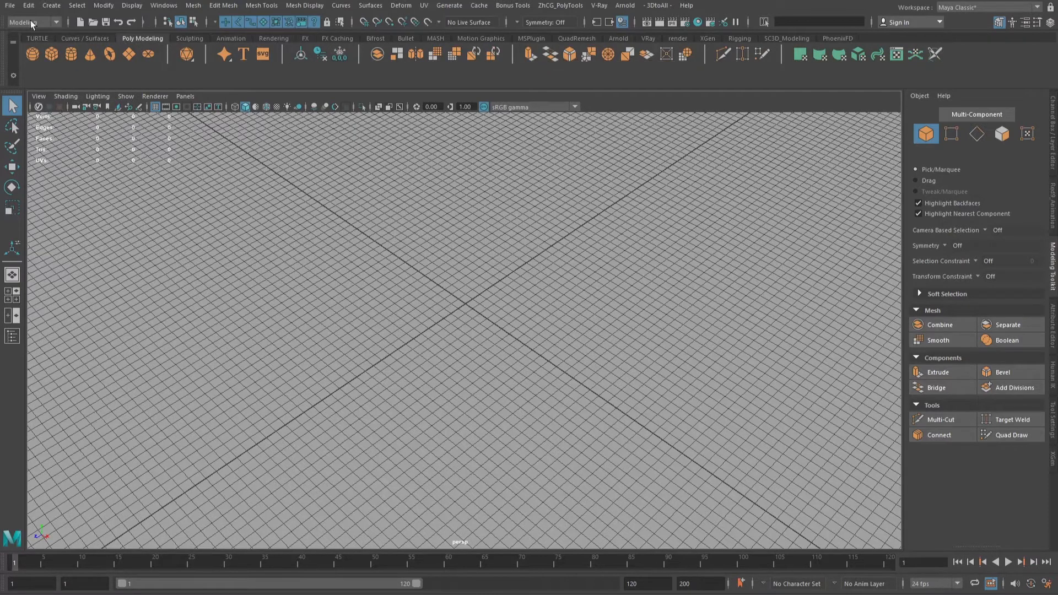
{"action": "left_click", "coordinate": [16, 22]}
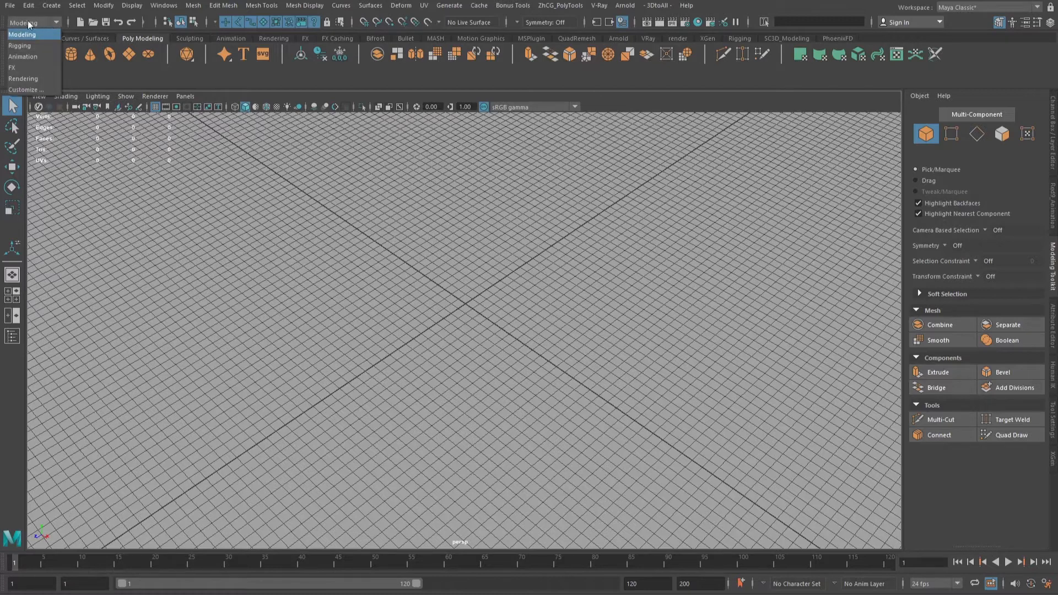
{"action": "left_click", "coordinate": [29, 21]}
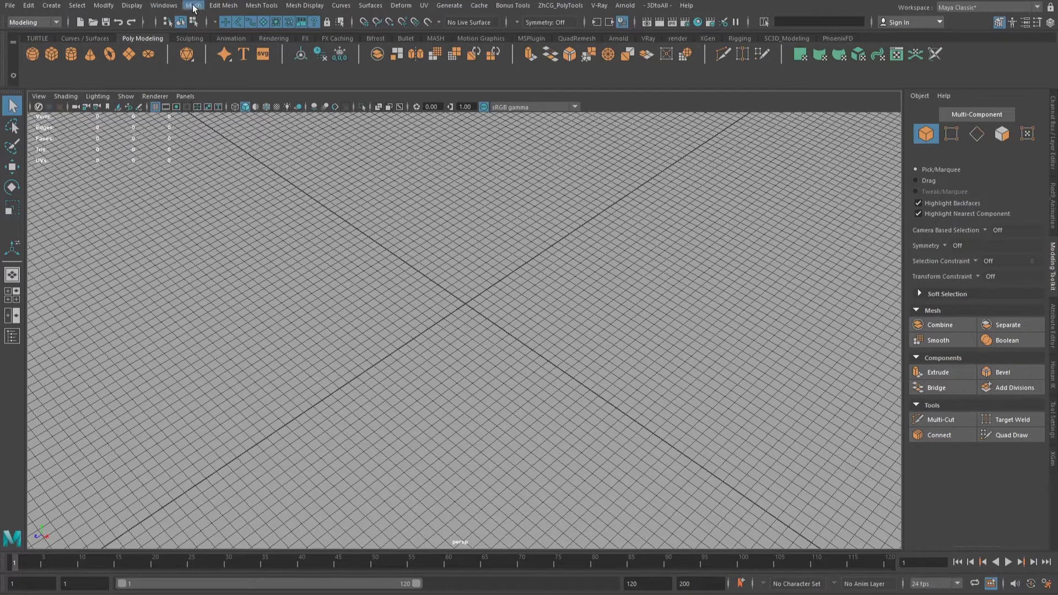
Step: Examine the Extrude Face options, including the division, offset, thickness, curve, taper and twist settings
{"action": "left_click", "coordinate": [234, 7]}
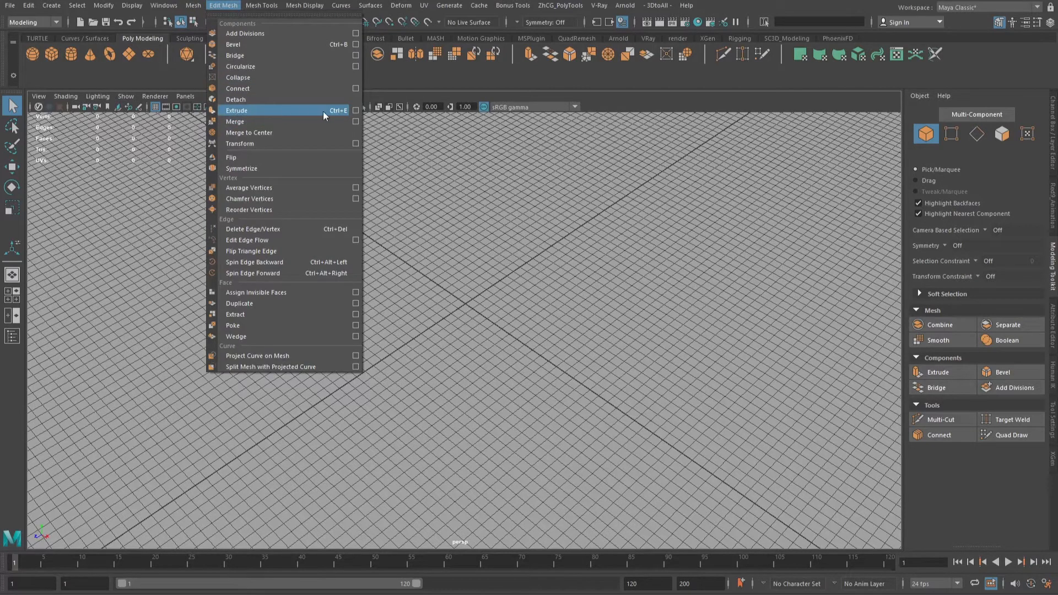
{"action": "left_click", "coordinate": [356, 112]}
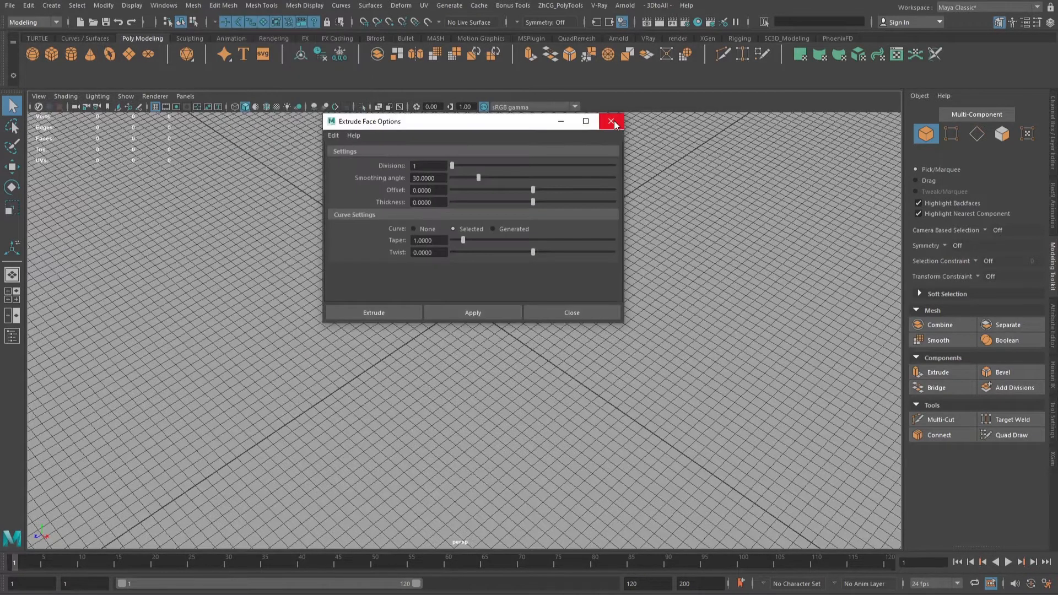
{"action": "left_click", "coordinate": [611, 122]}
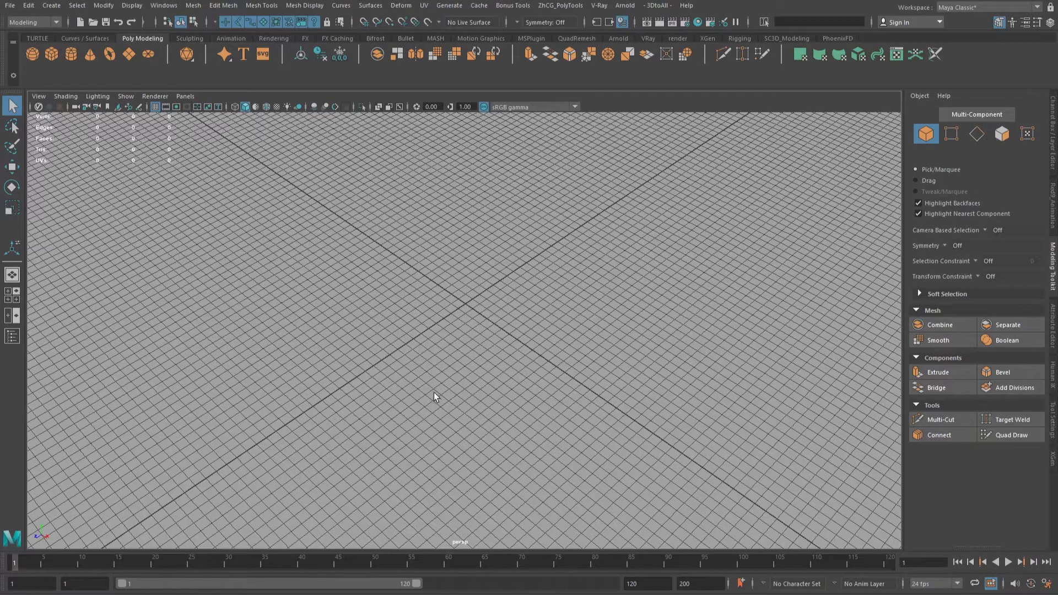
Step: Create a polygon cube at the grid's origin and frame it in the perspective view
{"action": "key", "text": "F5"}
{"action": "left_click", "coordinate": [52, 52]}
{"action": "key", "text": "f"}
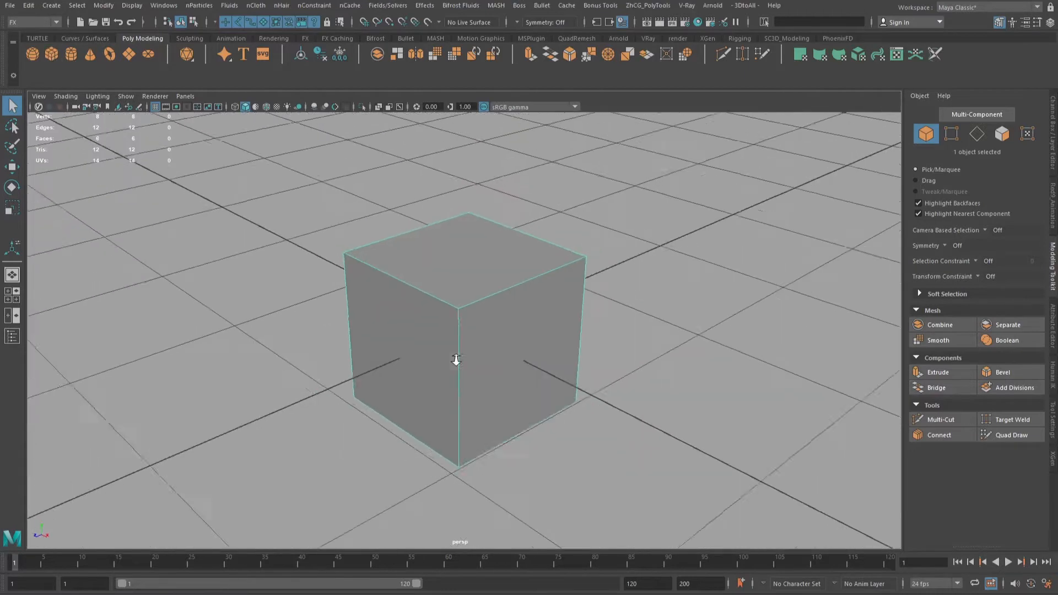
{"action": "right_click", "coordinate": [461, 258], "text": "shift"}
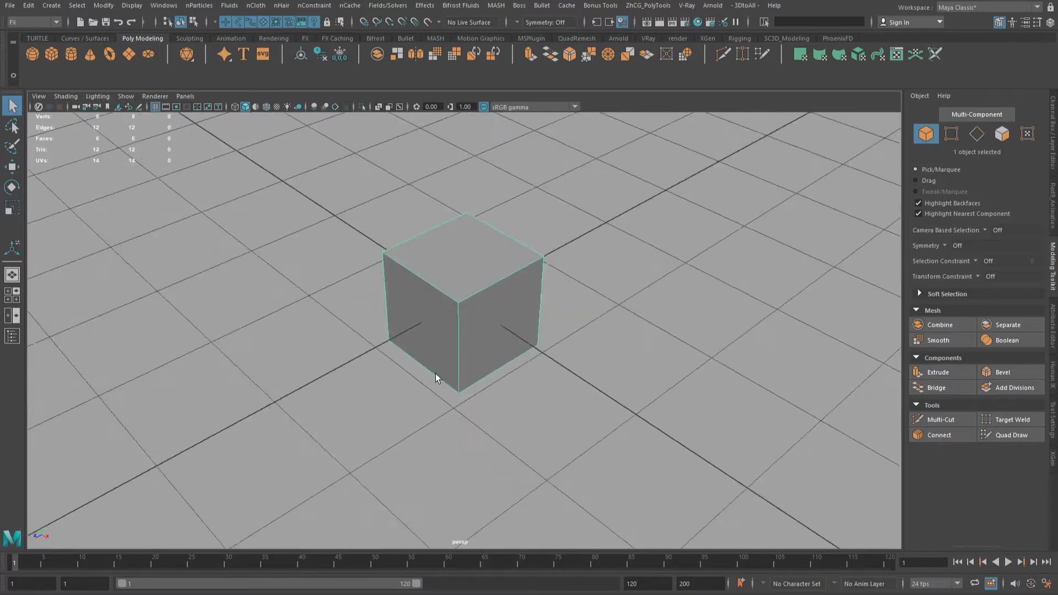
{"action": "left_click_drag", "start_coordinate": [436, 372], "coordinate": [440, 345], "text": "alt"}
{"action": "middle_click_drag", "start_coordinate": [441, 345], "coordinate": [449, 376], "text": "alt"}
{"action": "right_click_drag", "start_coordinate": [449, 377], "coordinate": [482, 403], "text": "alt"}
{"action": "middle_click_drag", "start_coordinate": [492, 368], "coordinate": [494, 380], "text": "alt"}
{"action": "right_click_drag", "start_coordinate": [408, 381], "coordinate": [432, 392], "text": "alt"}
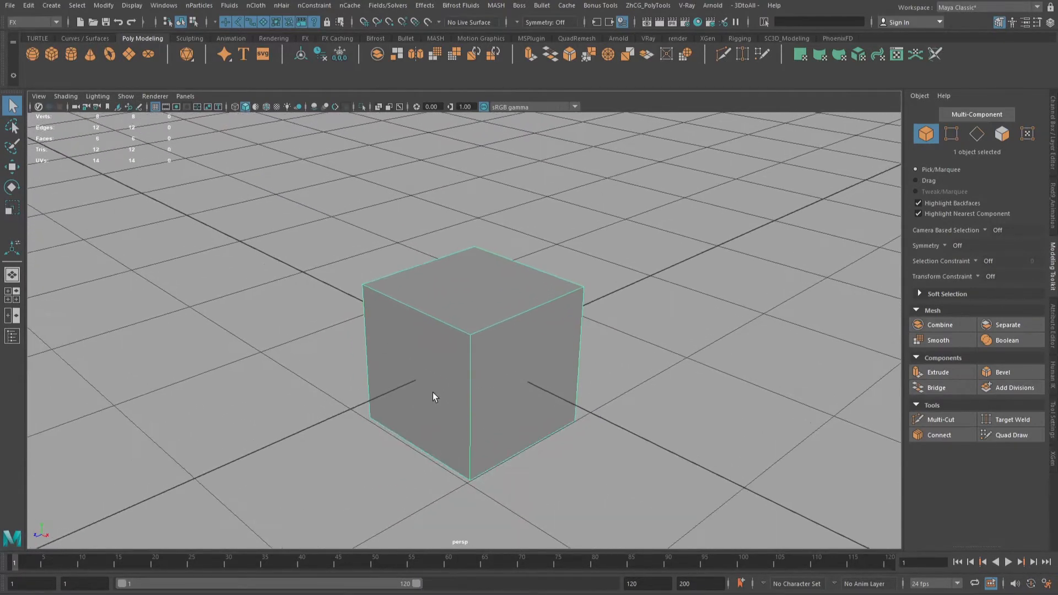
Step: Extrude the cube's top face with thickness 0.7, Local Translate Z -0.2, offset -0.3 and 2 divisions
{"action": "right_click_drag", "start_coordinate": [471, 312], "coordinate": [473, 328]}
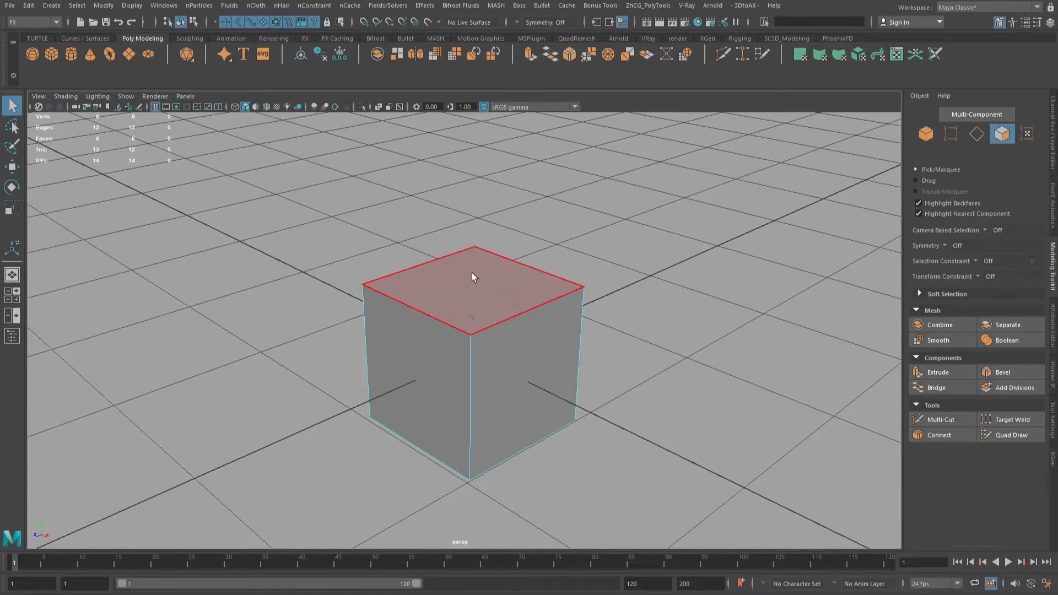
{"action": "left_click", "coordinate": [463, 292]}
{"action": "left_click_drag", "start_coordinate": [432, 276], "coordinate": [482, 333], "text": "alt"}
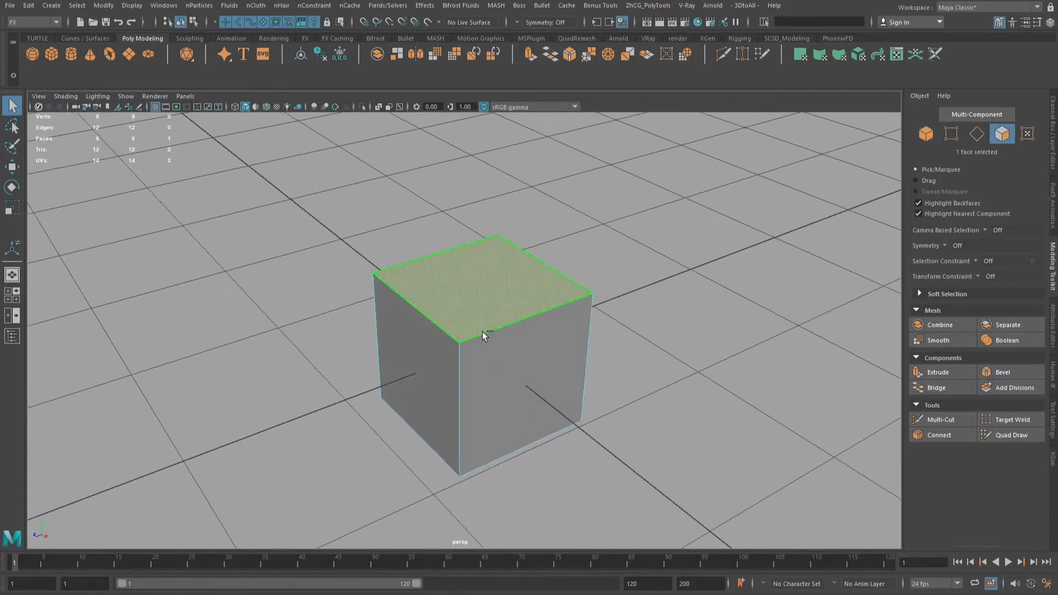
{"action": "right_click", "coordinate": [477, 290], "text": "shift"}
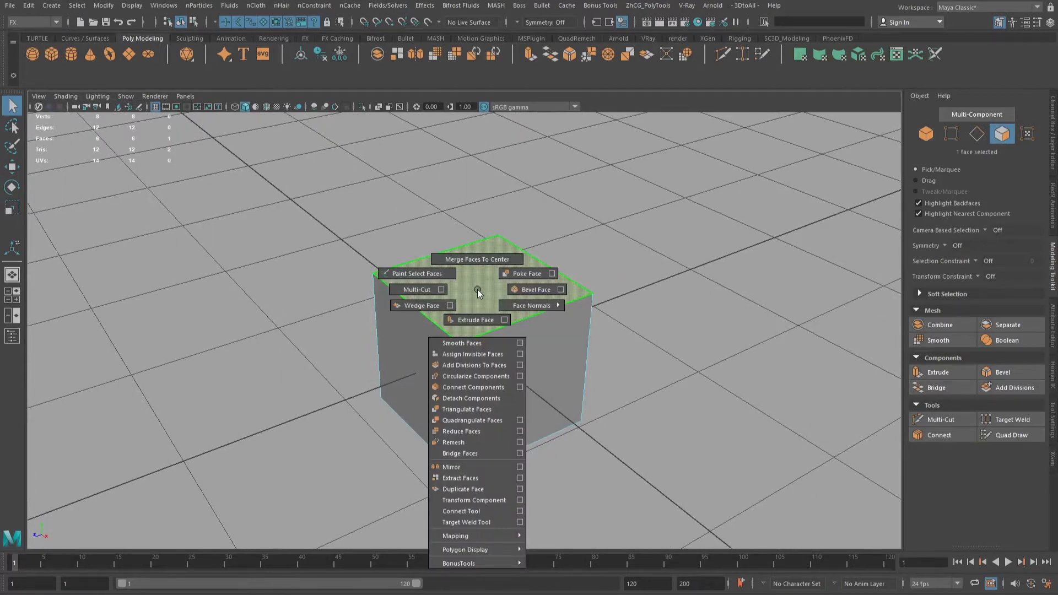
{"action": "left_click", "coordinate": [477, 322]}
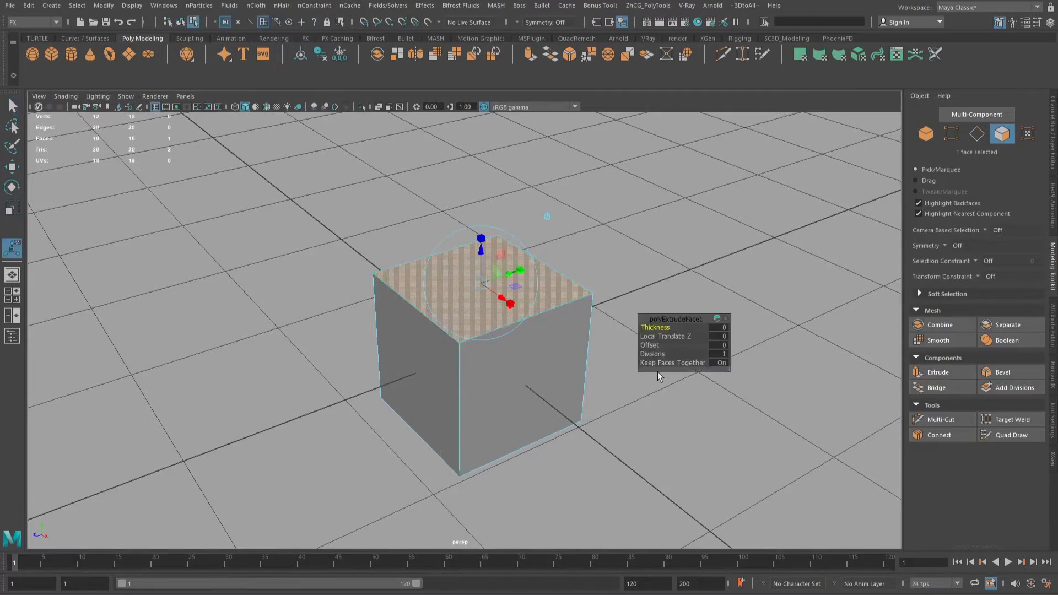
{"action": "left_click_drag", "start_coordinate": [439, 440], "coordinate": [548, 478], "text": "alt"}
{"action": "left_click_drag", "start_coordinate": [654, 327], "coordinate": [657, 356]}
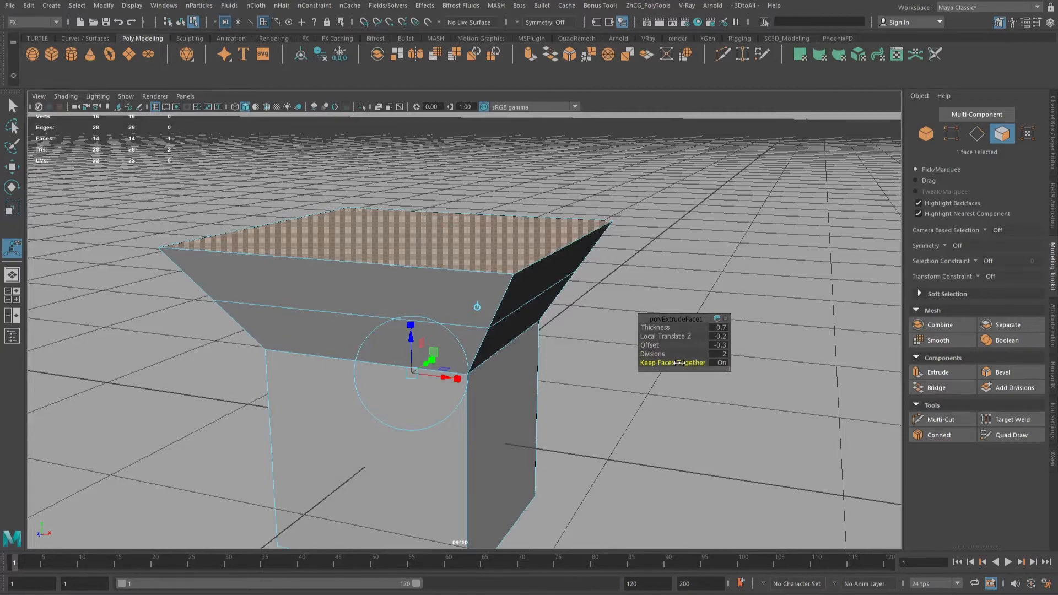
{"action": "left_click_drag", "start_coordinate": [581, 350], "coordinate": [521, 358], "text": "alt"}
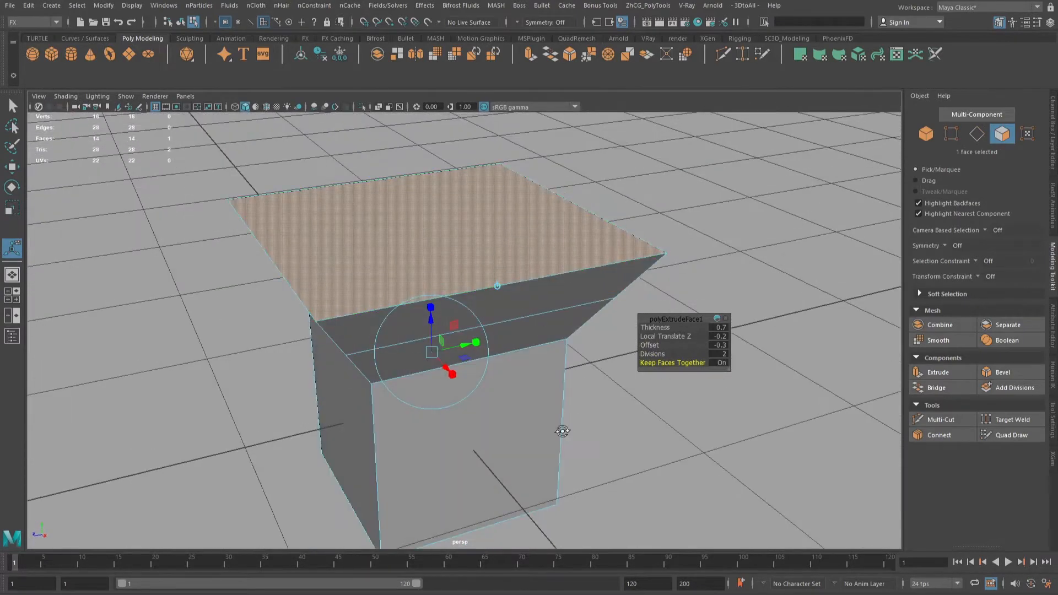
{"action": "left_click_drag", "start_coordinate": [562, 431], "coordinate": [611, 463], "text": "alt"}
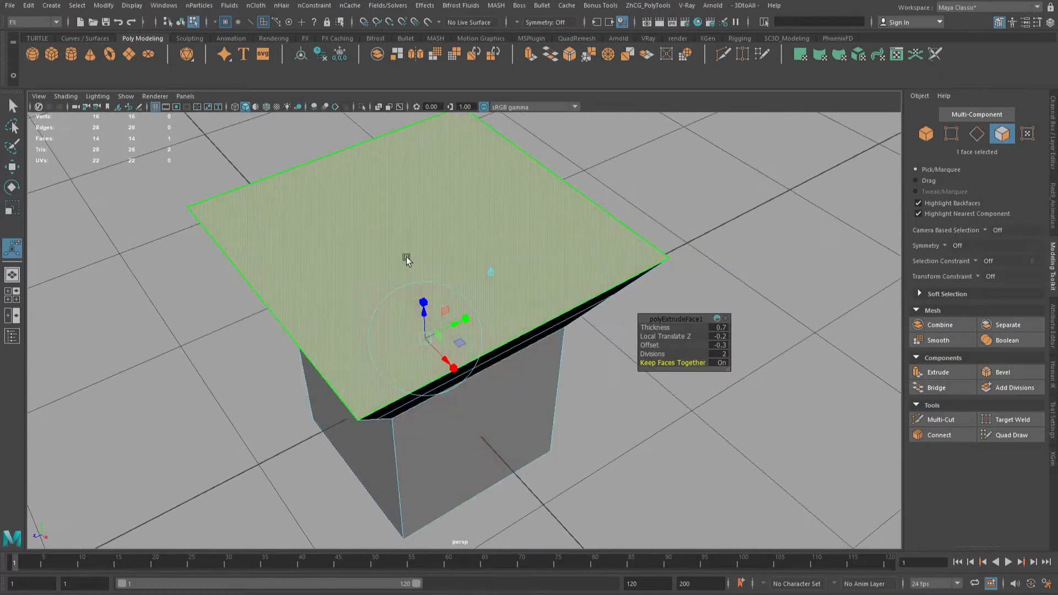
Step: Smooth the extruded top face with 1 division to split it into four faces
{"action": "left_click", "coordinate": [406, 256]}
{"action": "right_click_drag", "start_coordinate": [368, 225], "coordinate": [367, 249]}
{"action": "key", "text": "q"}
{"action": "left_click_drag", "start_coordinate": [532, 336], "coordinate": [510, 331], "text": "alt"}
{"action": "left_click", "coordinate": [435, 54]}
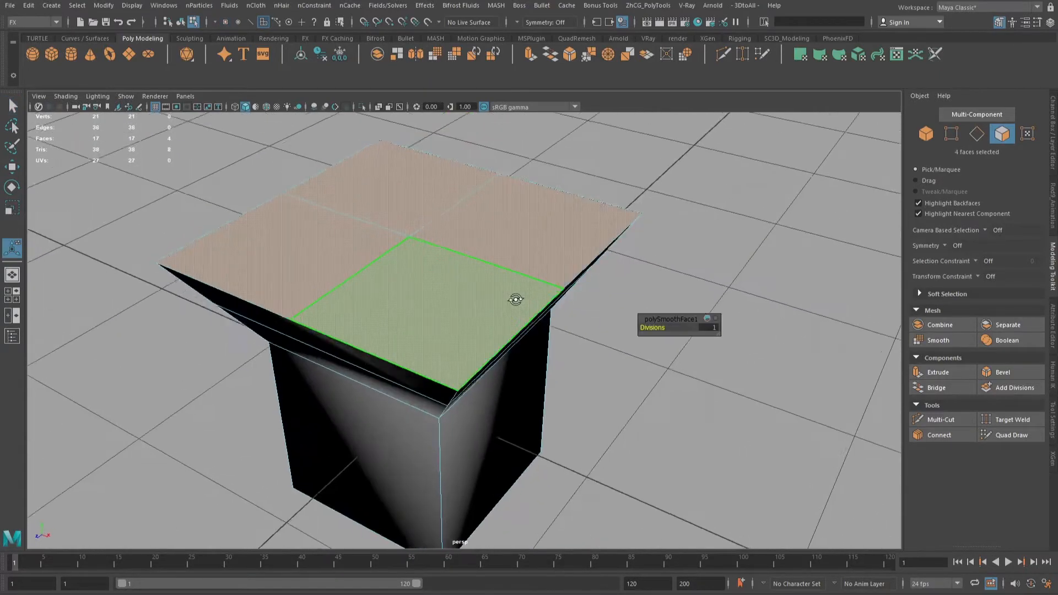
Step: Extrude the four top faces with Local Translate Z 0.45 and offset 0.3, trying Keep Faces Together off and turning it back on
{"action": "right_click", "coordinate": [452, 272], "text": "shift"}
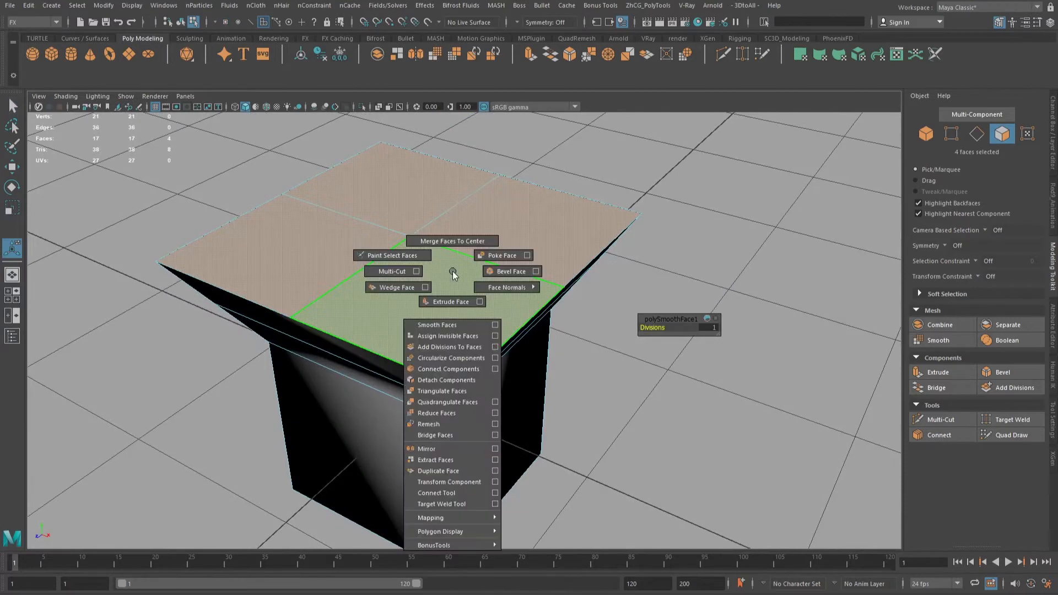
{"action": "left_click", "coordinate": [451, 301]}
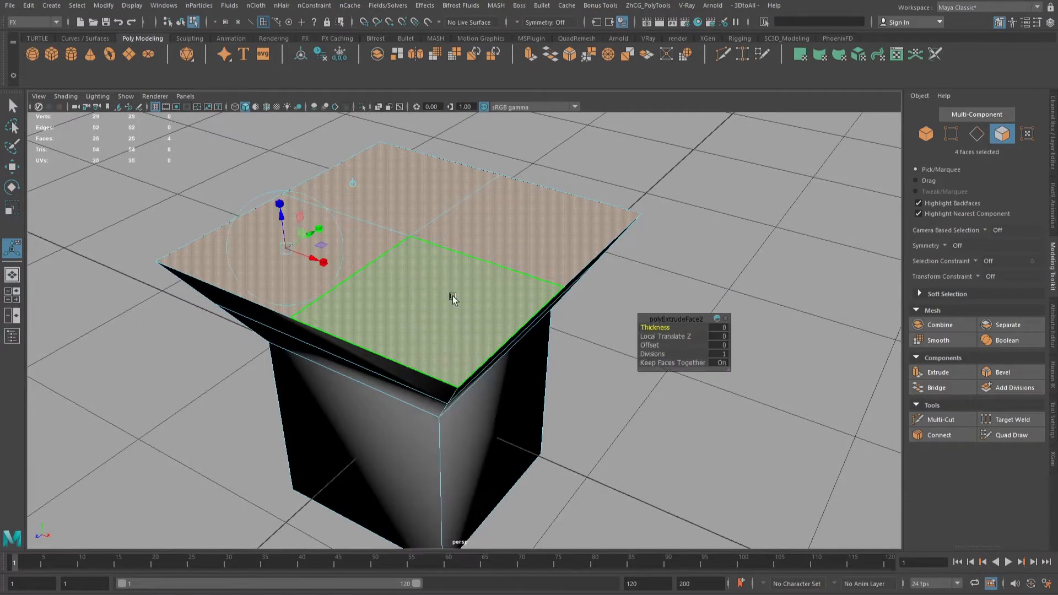
{"action": "left_click_drag", "start_coordinate": [282, 213], "coordinate": [283, 145]}
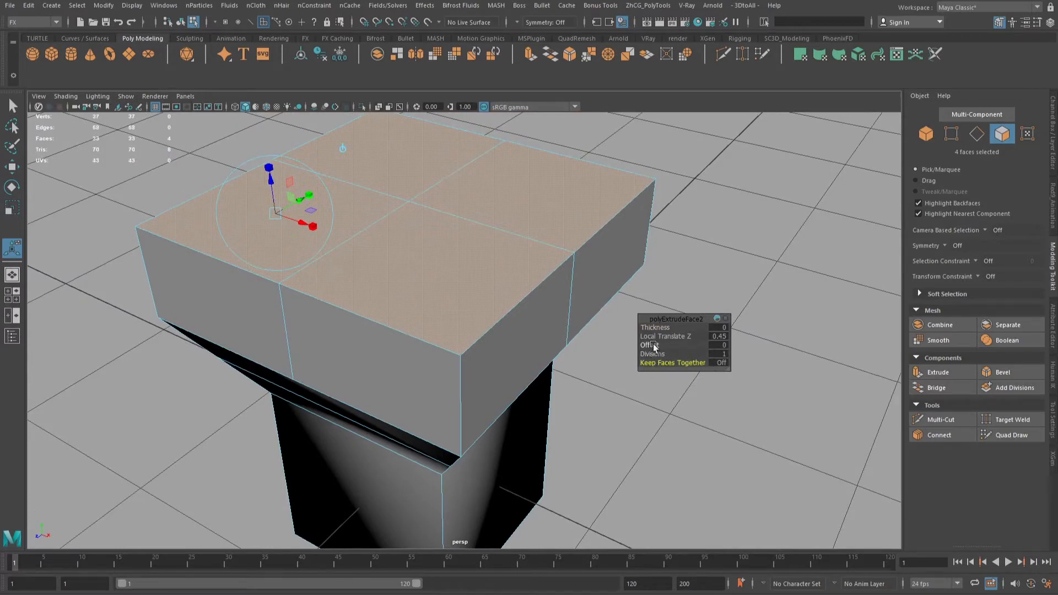
{"action": "left_click_drag", "start_coordinate": [649, 345], "coordinate": [559, 353]}
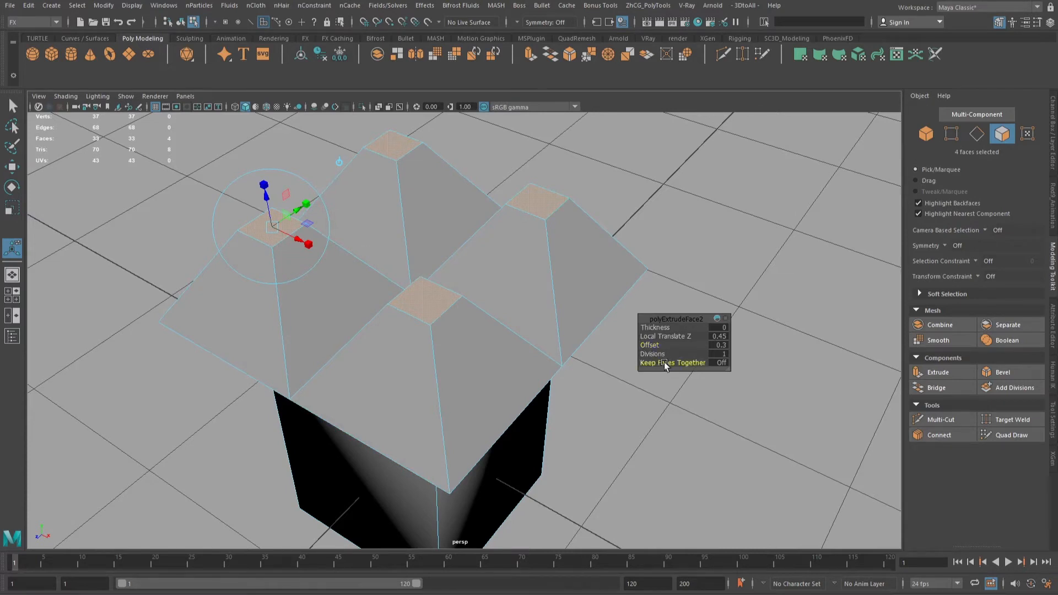
{"action": "left_click_drag", "start_coordinate": [668, 361], "coordinate": [731, 370]}
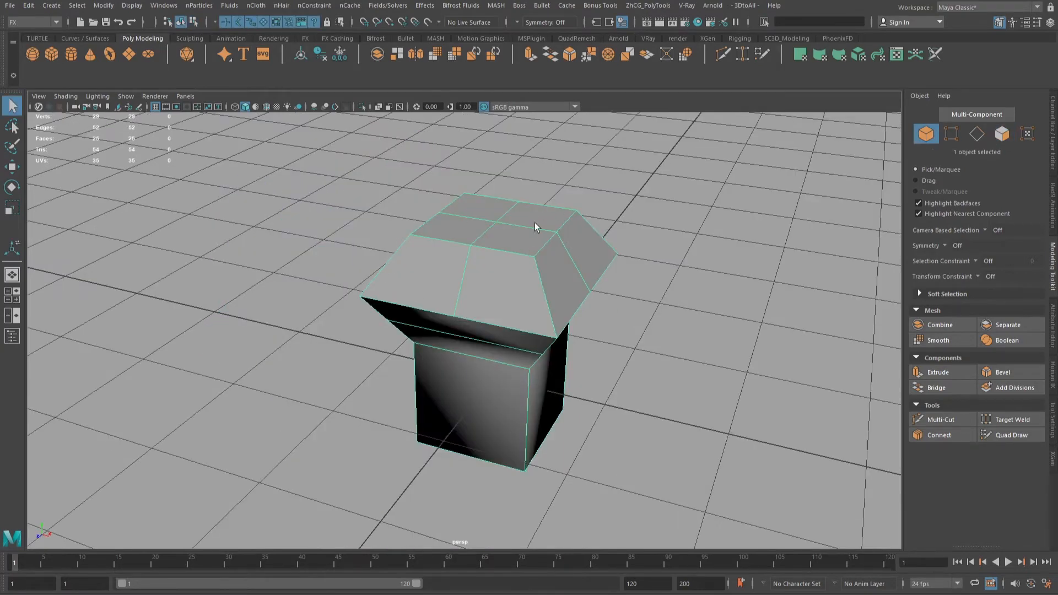
Step: Draw a curve on the grid behind the mesh, running straight at first and hooking back at its far end
{"action": "left_click_drag", "start_coordinate": [535, 225], "coordinate": [402, 221], "text": "alt"}
{"action": "left_click", "coordinate": [80, 41]}
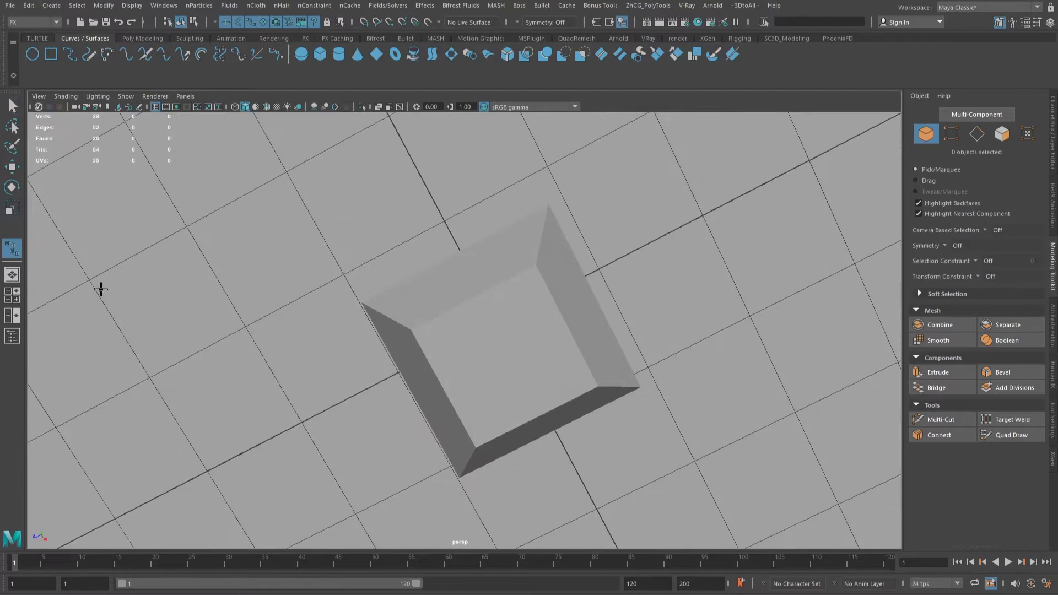
{"action": "left_click", "coordinate": [101, 290]}
{"action": "left_click", "coordinate": [253, 189]}
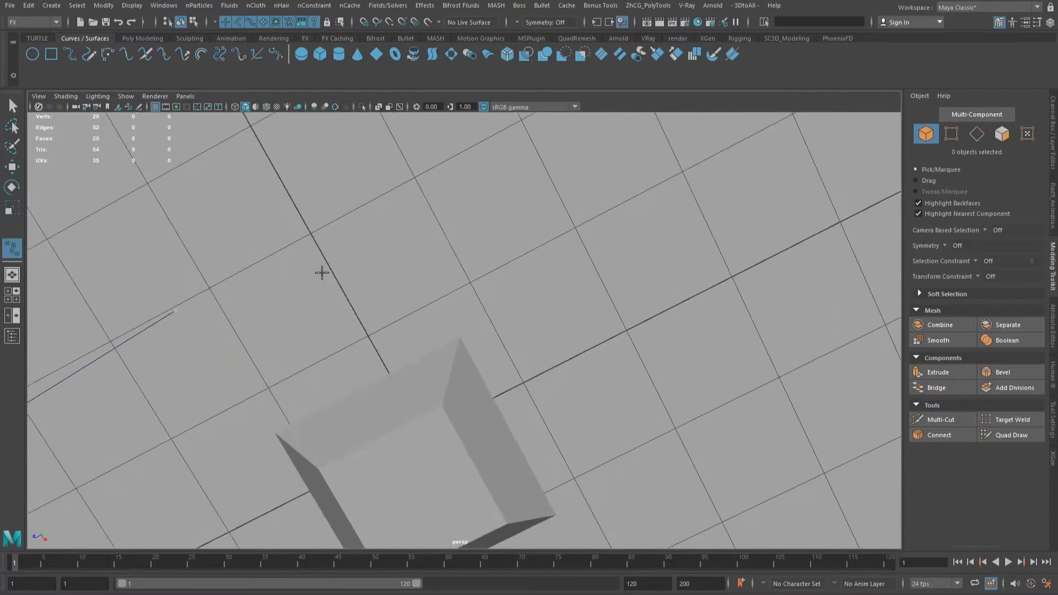
{"action": "left_click", "coordinate": [423, 210]}
{"action": "left_click", "coordinate": [678, 243]}
{"action": "left_click", "coordinate": [715, 162]}
{"action": "middle_click_drag", "start_coordinate": [561, 227], "coordinate": [653, 166], "text": "alt"}
{"action": "key", "text": "Return"}
{"action": "left_click_drag", "start_coordinate": [639, 163], "coordinate": [453, 269], "text": "alt"}
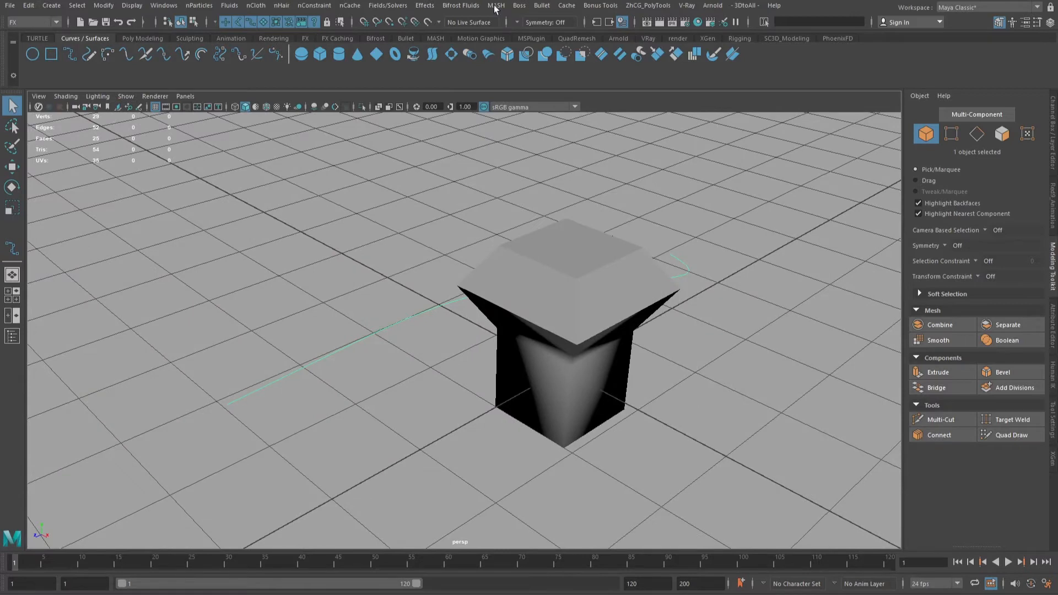
Step: Create a second polygon cube and move it to the start of the curve
{"action": "left_click", "coordinate": [139, 39]}
{"action": "left_click_drag", "start_coordinate": [352, 276], "coordinate": [377, 296], "text": "alt"}
{"action": "right_click_drag", "start_coordinate": [560, 270], "coordinate": [576, 264]}
{"action": "key", "text": "w"}
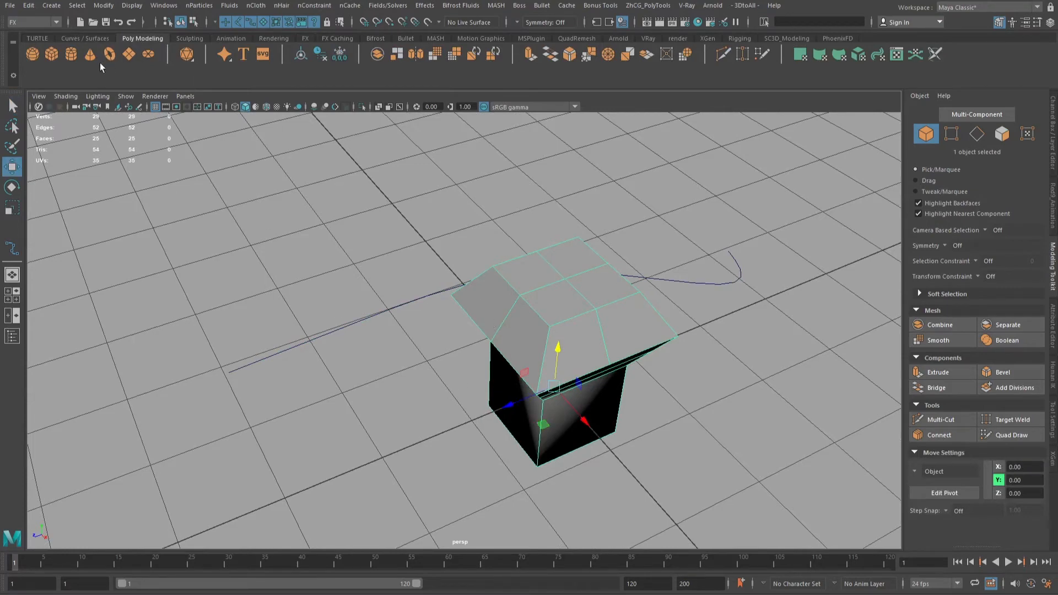
{"action": "left_click", "coordinate": [51, 55]}
{"action": "left_click_drag", "start_coordinate": [548, 424], "coordinate": [162, 420]}
{"action": "left_click_drag", "start_coordinate": [458, 328], "coordinate": [333, 281], "text": "alt"}
Step: Select the new cube's face that points along the curve, together with the curve
{"action": "key", "text": "q"}
{"action": "right_click_drag", "start_coordinate": [390, 161], "coordinate": [390, 191]}
{"action": "left_click", "coordinate": [398, 193]}
{"action": "left_click_drag", "start_coordinate": [399, 236], "coordinate": [448, 231], "text": "alt"}
{"action": "left_click_drag", "start_coordinate": [361, 371], "coordinate": [396, 347], "text": "alt"}
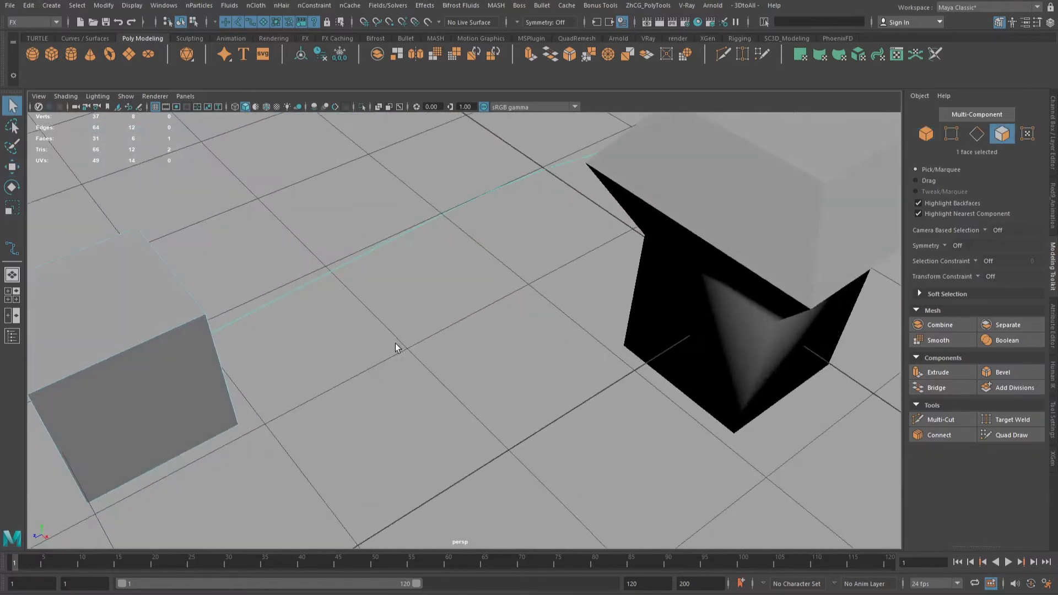
Step: Switch to the Modeling menu set and extrude the selected face along the curve
{"action": "left_click", "coordinate": [38, 23]}
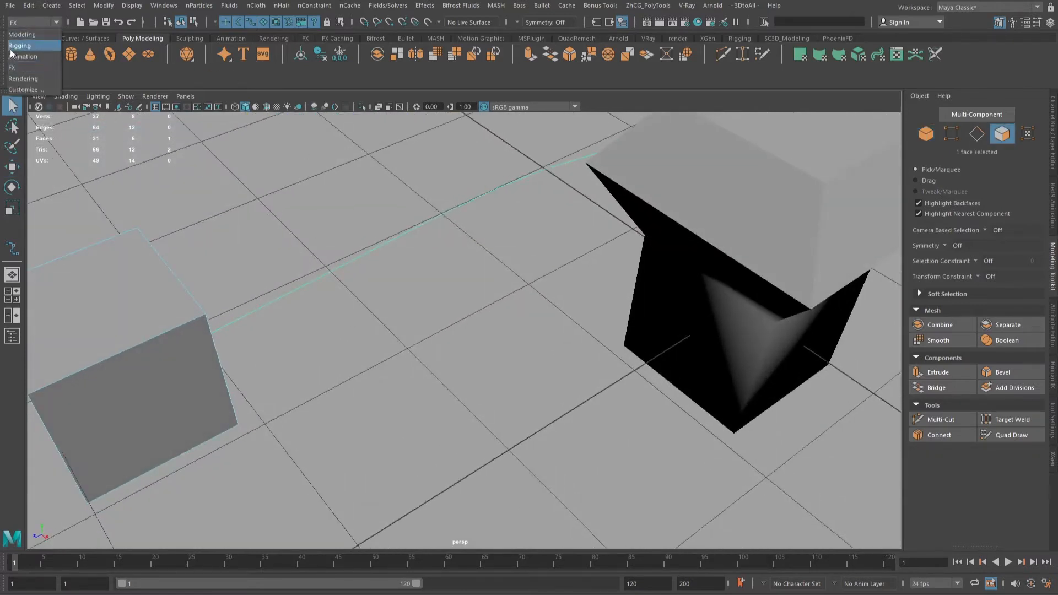
{"action": "left_click", "coordinate": [22, 34]}
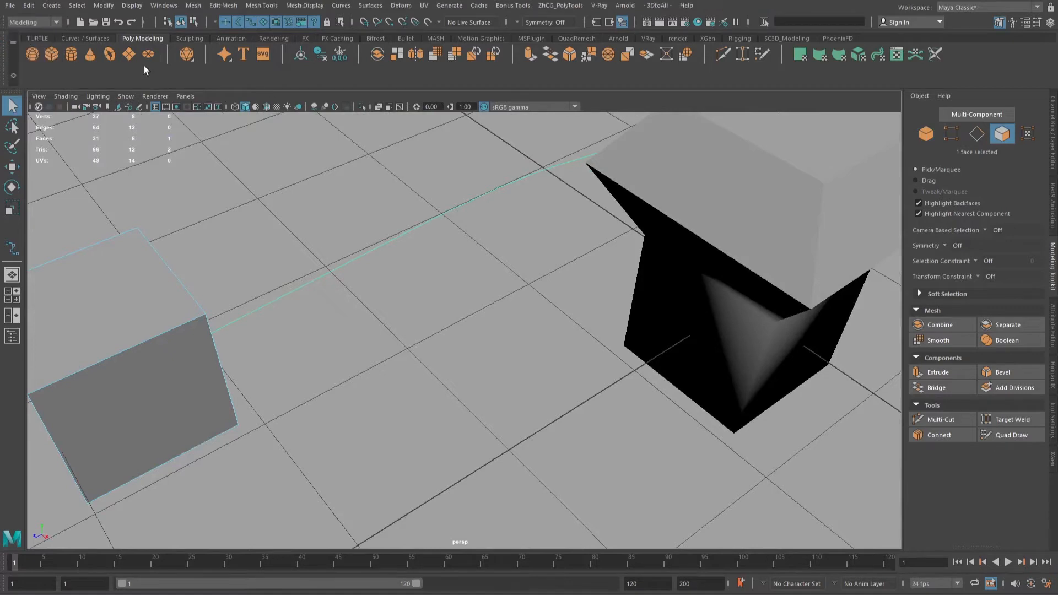
{"action": "left_click", "coordinate": [223, 5]}
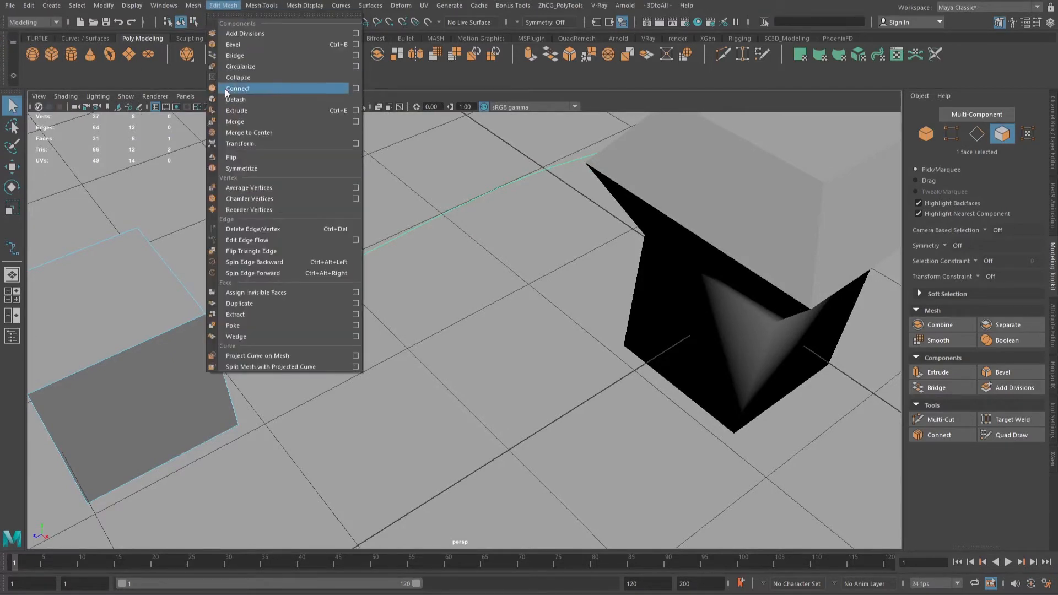
{"action": "left_click", "coordinate": [247, 111]}
{"action": "scroll", "coordinate": [627, 295], "scroll_direction": "down", "scroll_amount": 4}
{"action": "middle_click_drag", "start_coordinate": [627, 295], "coordinate": [619, 300], "text": "alt"}
{"action": "left_click_drag", "start_coordinate": [618, 300], "coordinate": [428, 292], "text": "alt"}
{"action": "left_click_drag", "start_coordinate": [413, 401], "coordinate": [404, 314], "text": "alt"}
{"action": "left_click_drag", "start_coordinate": [353, 374], "coordinate": [279, 292], "text": "alt"}
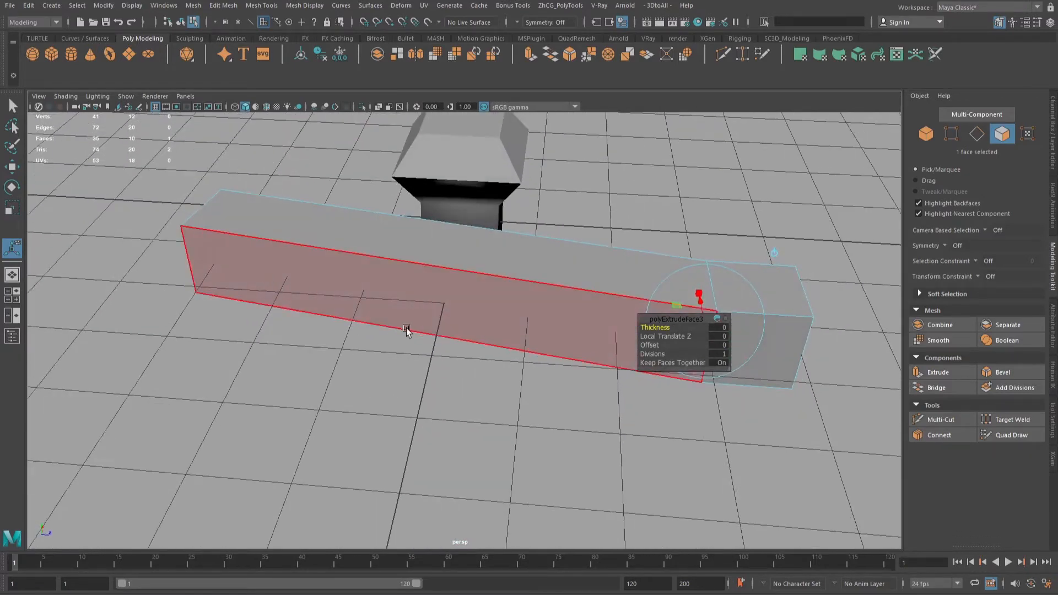
{"action": "left_click_drag", "start_coordinate": [406, 328], "coordinate": [294, 257], "text": "alt"}
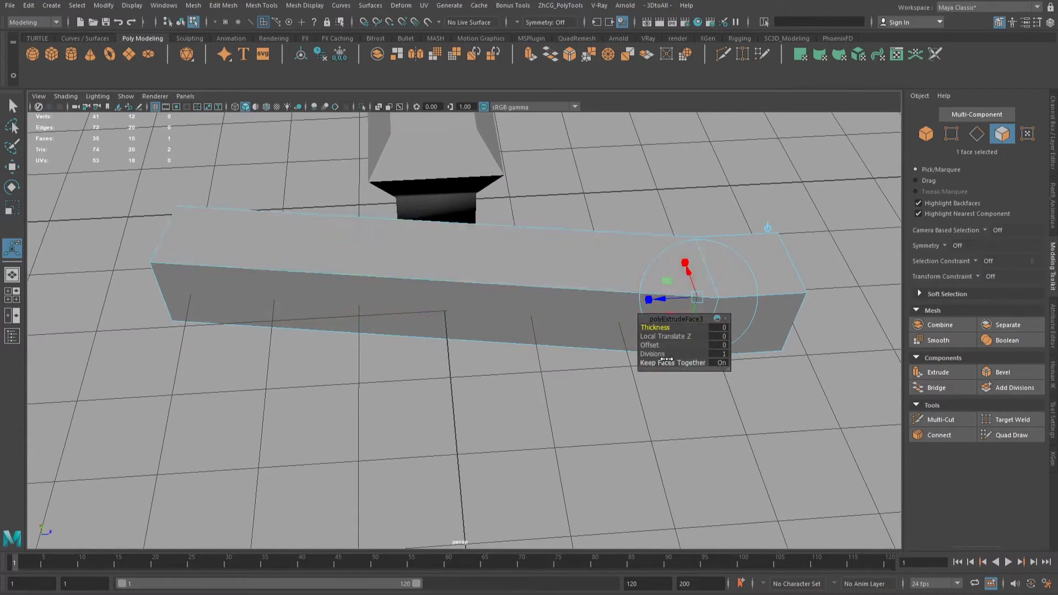
Step: Set the curve extrusion's divisions to 25, display the scene in wireframe and return to object selection
{"action": "left_click_drag", "start_coordinate": [651, 354], "coordinate": [347, 338]}
{"action": "left_click_drag", "start_coordinate": [597, 238], "coordinate": [255, 288], "text": "alt"}
{"action": "key", "text": "4"}
{"action": "middle_click_drag", "start_coordinate": [533, 300], "coordinate": [257, 222], "text": "alt"}
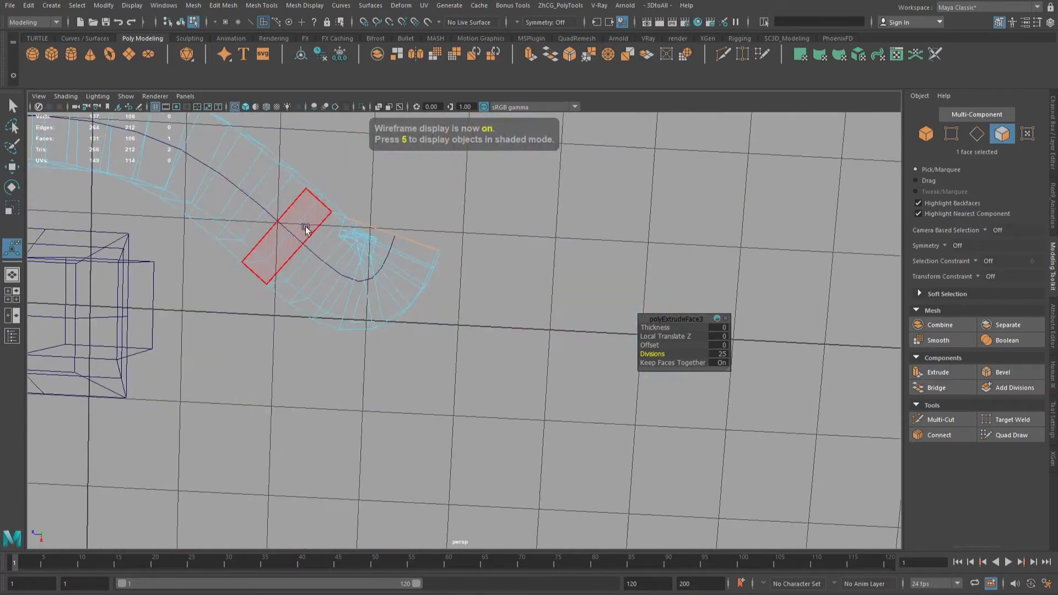
{"action": "left_click_drag", "start_coordinate": [309, 229], "coordinate": [398, 243]}
{"action": "middle_click_drag", "start_coordinate": [318, 231], "coordinate": [636, 319], "text": "alt"}
{"action": "right_click_drag", "start_coordinate": [439, 245], "coordinate": [479, 216]}
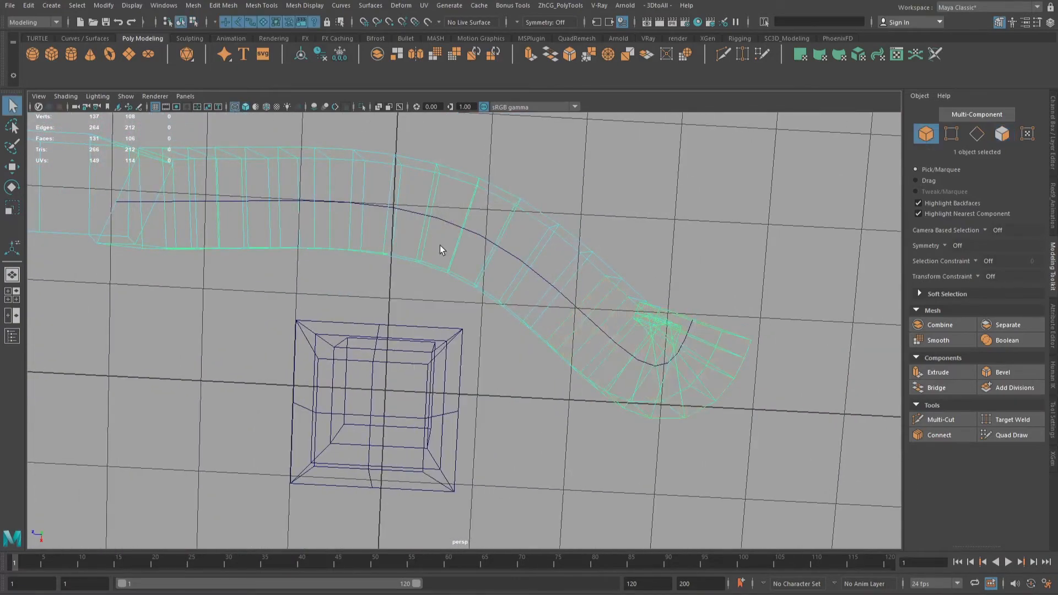
Step: Deselect the curve-extruded cube and start a new empty scene
{"action": "left_click_drag", "start_coordinate": [439, 245], "coordinate": [478, 245], "text": "alt"}
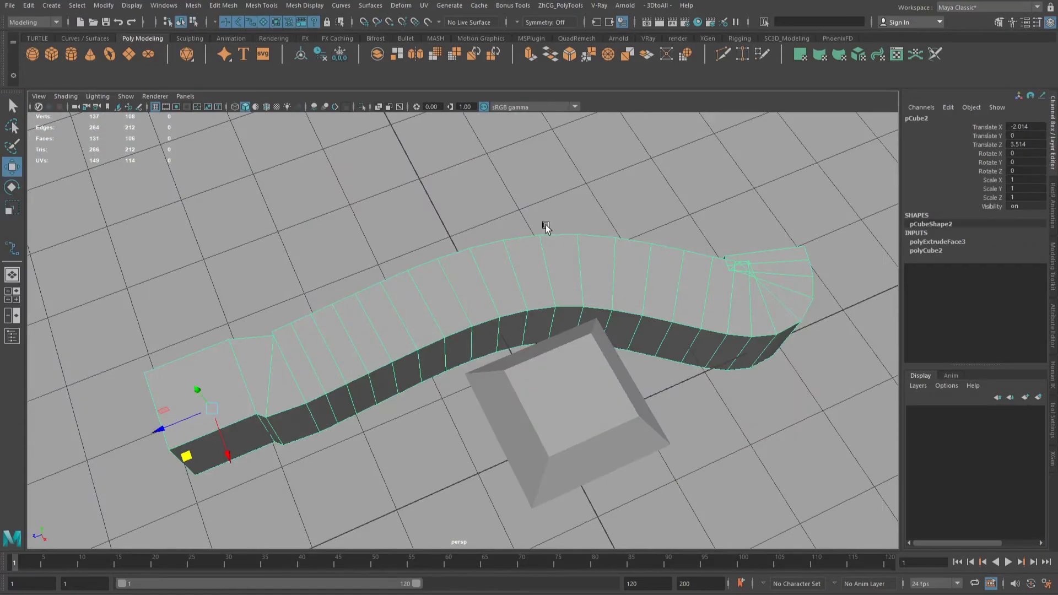
{"action": "left_click", "coordinate": [546, 224]}
{"action": "scroll", "coordinate": [307, 208], "scroll_direction": "up", "scroll_amount": 2}
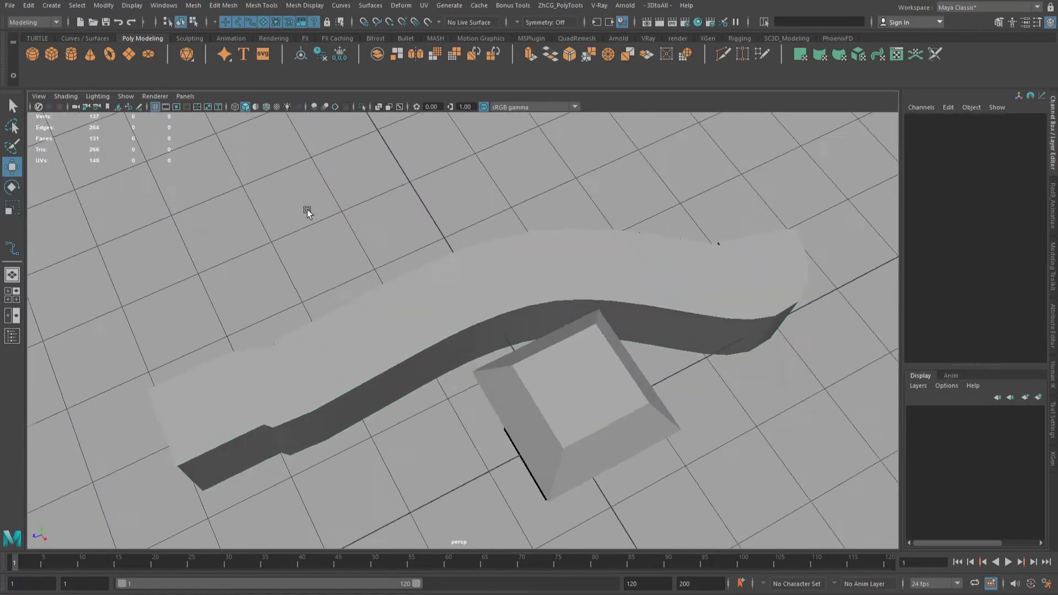
{"action": "left_click", "coordinate": [533, 317]}
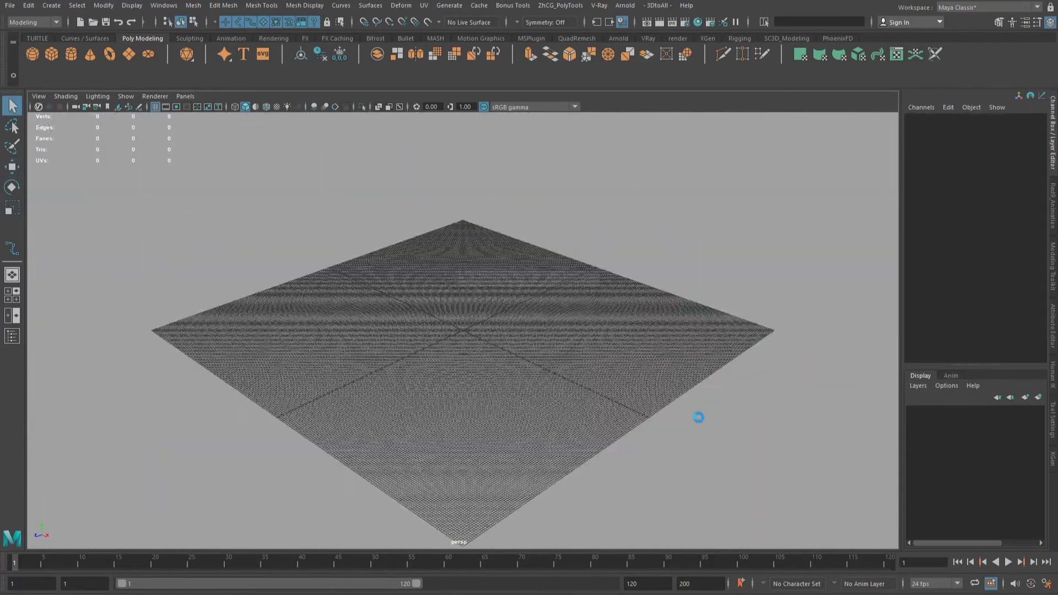
Step: Draw a winding S-shaped curve through six points across the grid, passing near the origin
{"action": "right_click_drag", "start_coordinate": [699, 417], "coordinate": [595, 389], "text": "alt"}
{"action": "left_click_drag", "start_coordinate": [595, 388], "coordinate": [501, 361], "text": "alt"}
{"action": "right_click_drag", "start_coordinate": [221, 199], "coordinate": [452, 286], "text": "alt"}
{"action": "left_click_drag", "start_coordinate": [452, 286], "coordinate": [471, 318], "text": "alt"}
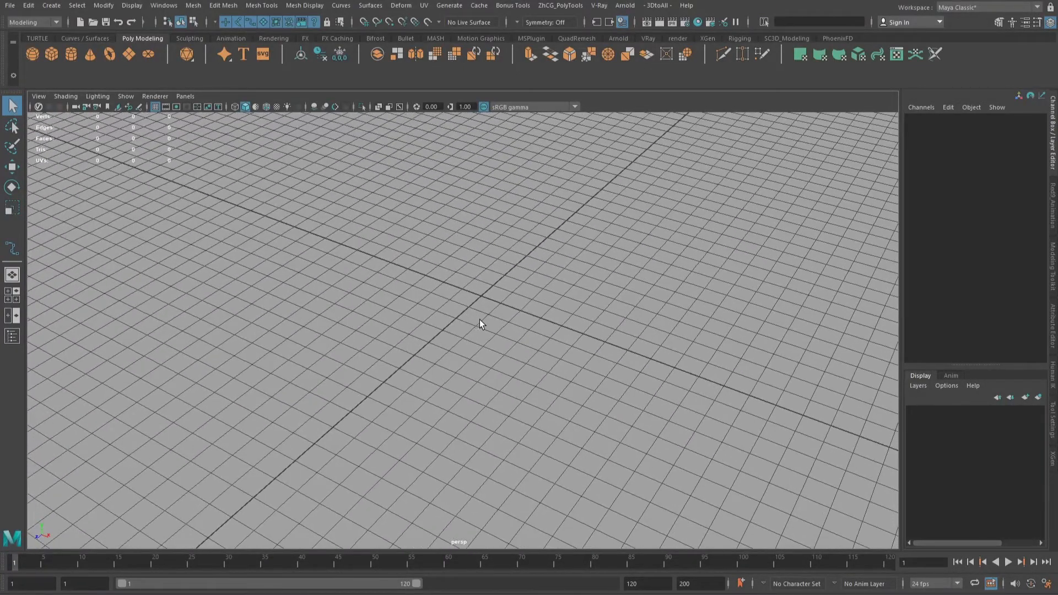
{"action": "left_click", "coordinate": [78, 39]}
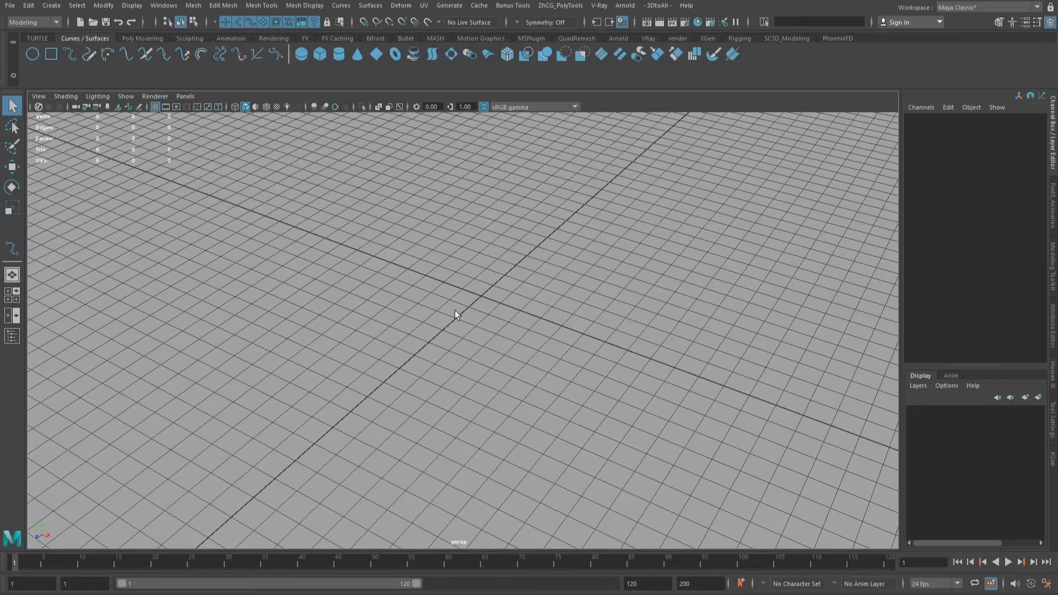
{"action": "left_click_drag", "start_coordinate": [455, 309], "coordinate": [496, 322], "text": "alt"}
{"action": "left_click", "coordinate": [69, 54]}
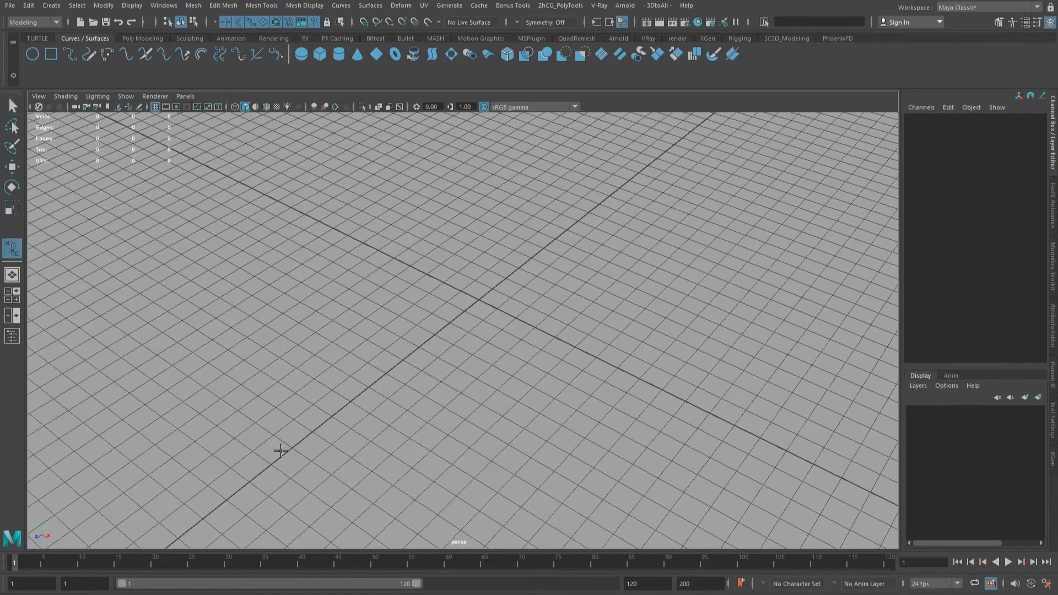
{"action": "left_click", "coordinate": [288, 511]}
{"action": "left_click", "coordinate": [347, 419]}
{"action": "left_click", "coordinate": [454, 274]}
{"action": "left_click", "coordinate": [533, 286]}
{"action": "left_click", "coordinate": [659, 275]}
{"action": "left_click", "coordinate": [653, 161]}
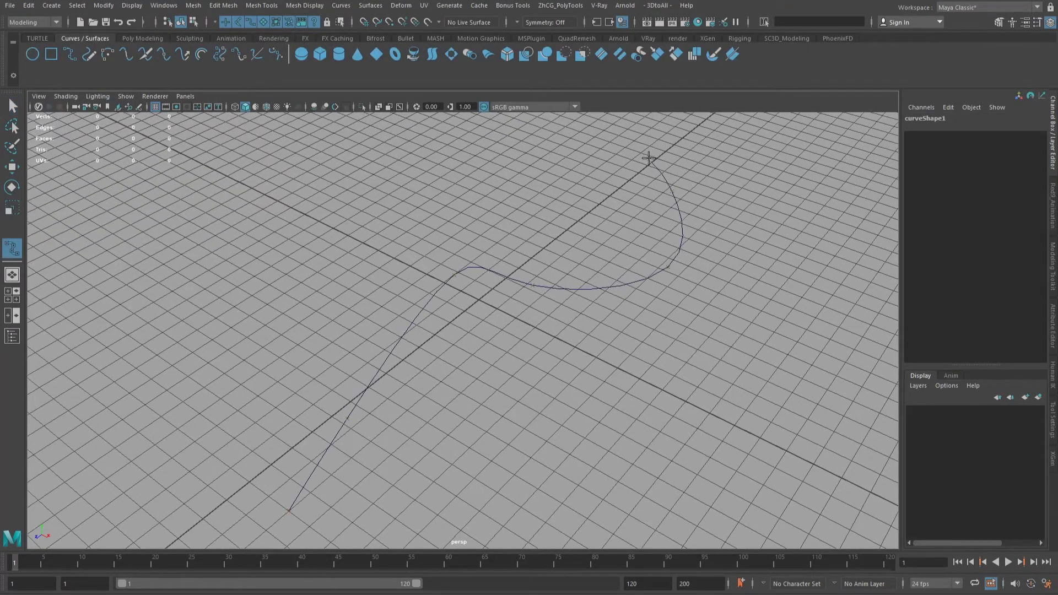
{"action": "key", "text": "q"}
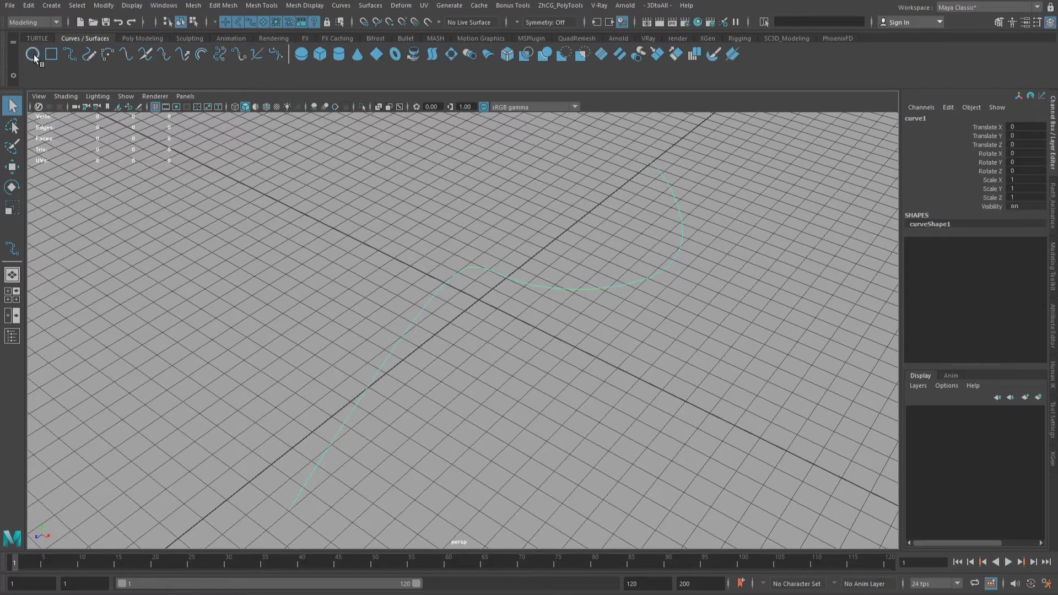
Step: Create a NURBS circle and rotate it upright by about -87 degrees around X
{"action": "left_click", "coordinate": [34, 55]}
{"action": "key", "text": "w"}
{"action": "key", "text": "e"}
{"action": "left_click_drag", "start_coordinate": [458, 282], "coordinate": [623, 204]}
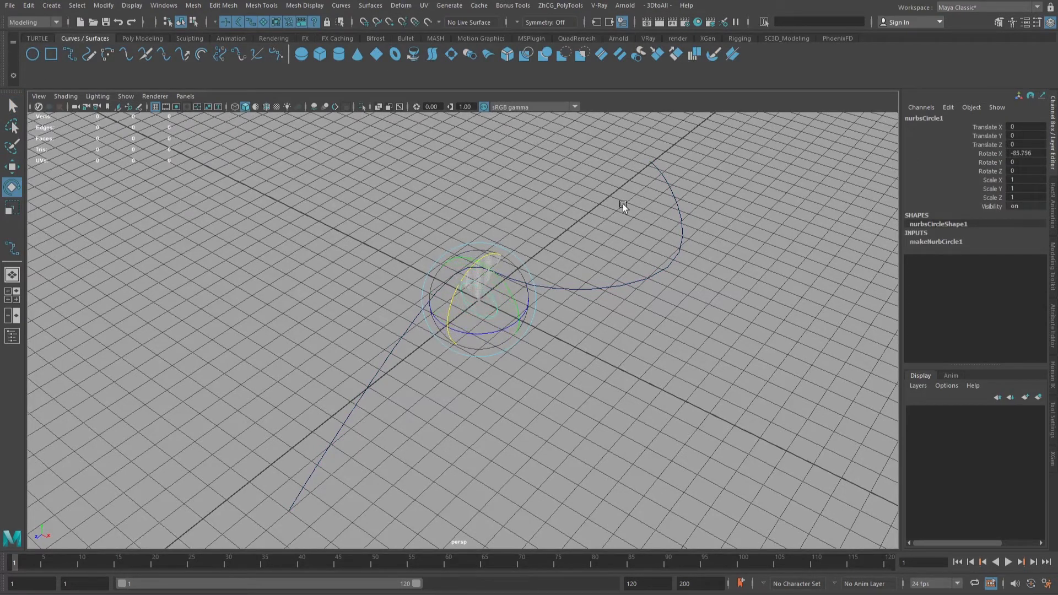
Step: Move the circle to the start point of the curve, at about X 1.3, Y -0.6, Z 12.8
{"action": "key", "text": "w"}
{"action": "left_click_drag", "start_coordinate": [530, 298], "coordinate": [338, 510]}
{"action": "left_click_drag", "start_coordinate": [399, 466], "coordinate": [336, 483], "text": "alt"}
{"action": "key", "text": "q"}
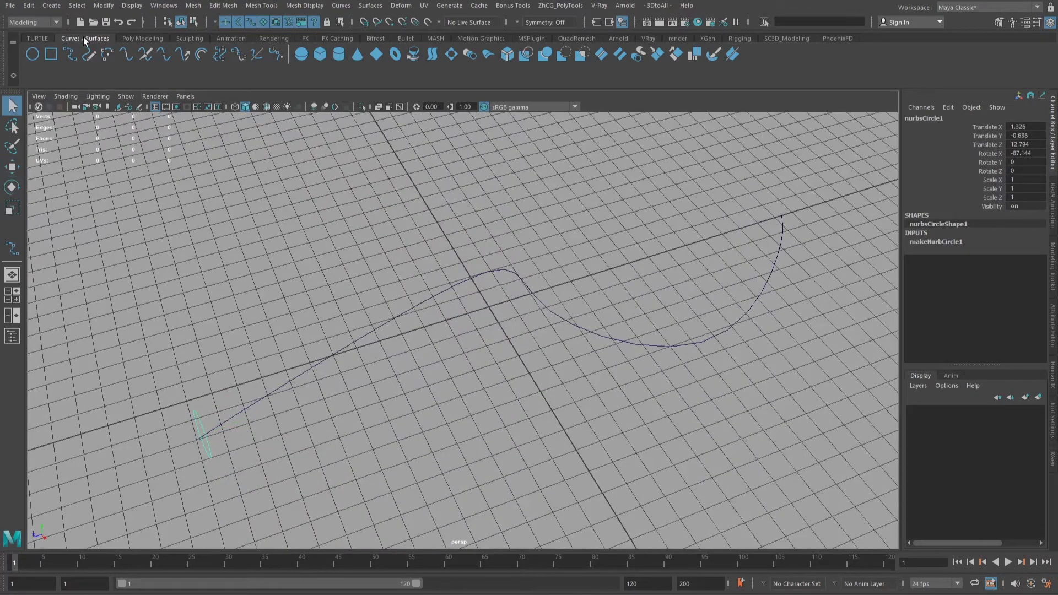
Step: Delete the circle's construction history and freeze its transformations
{"action": "left_click", "coordinate": [28, 5]}
{"action": "mouse_move", "coordinate": [69, 136]}
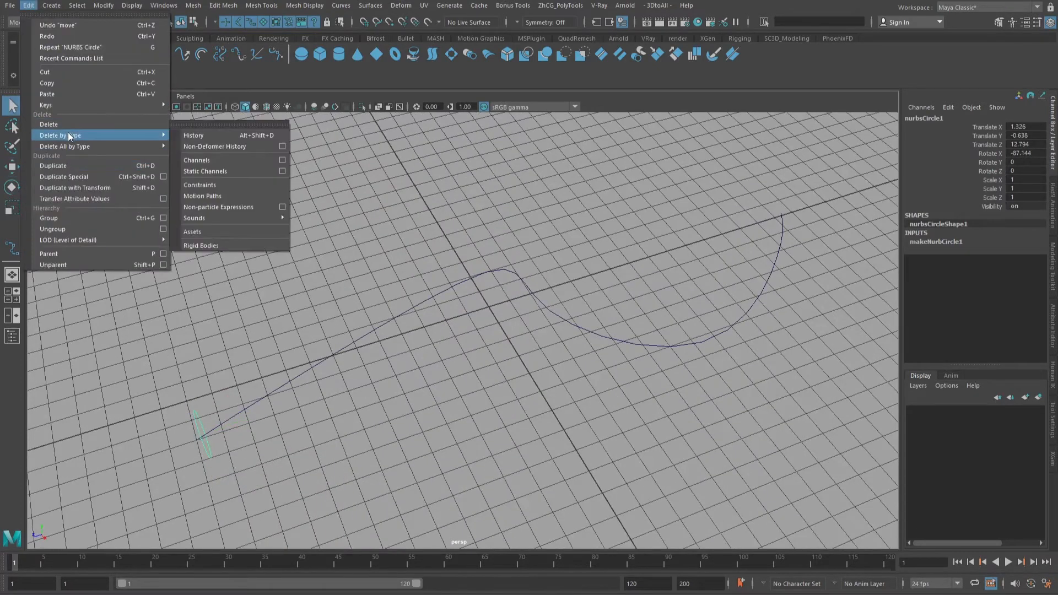
{"action": "left_click", "coordinate": [213, 137]}
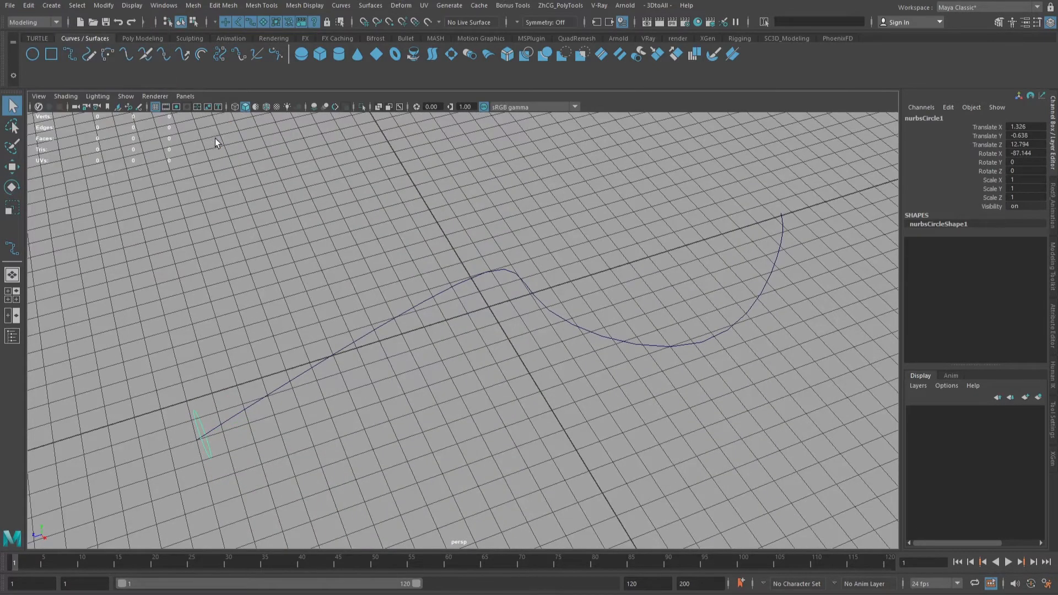
{"action": "left_click", "coordinate": [103, 6]}
{"action": "mouse_move", "coordinate": [155, 33]}
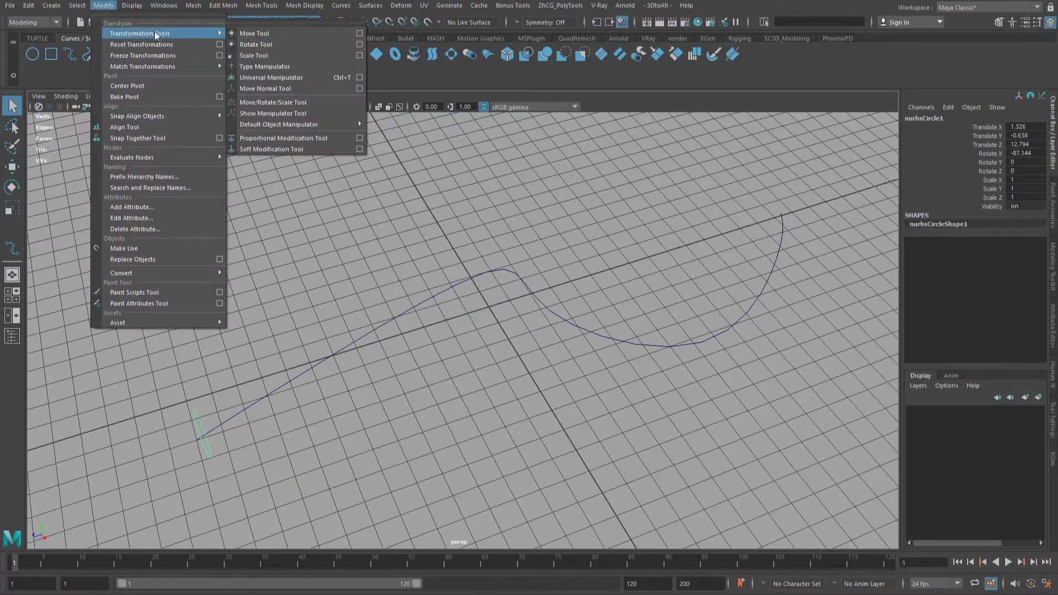
{"action": "left_click", "coordinate": [160, 55]}
Step: Add the curve to the circle selection and extrude the circle along it as a tube surface
{"action": "middle_click_drag", "start_coordinate": [246, 394], "coordinate": [352, 337], "text": "alt"}
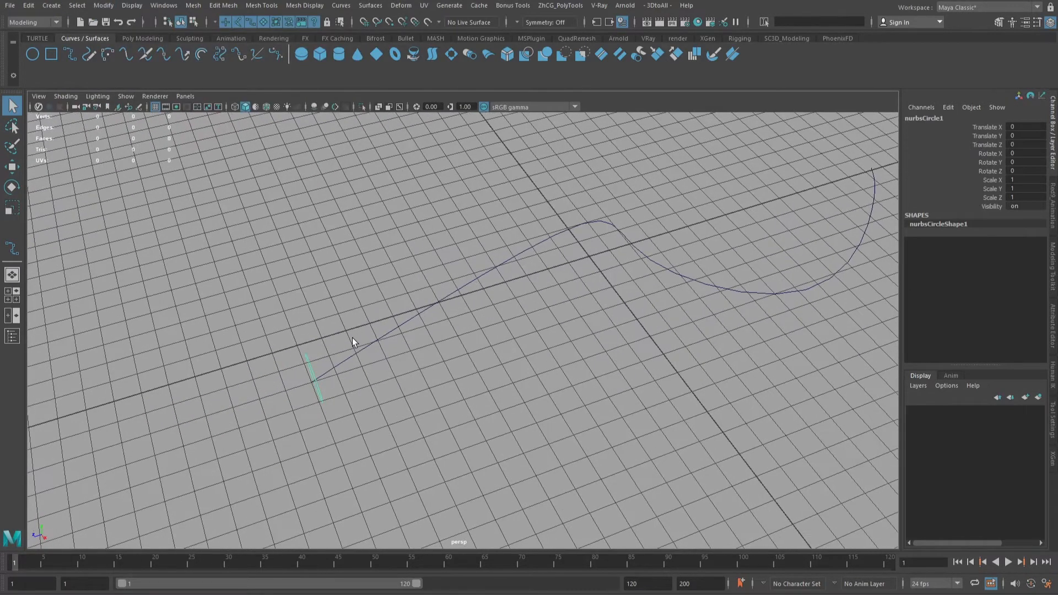
{"action": "left_click", "coordinate": [357, 353], "text": "shift"}
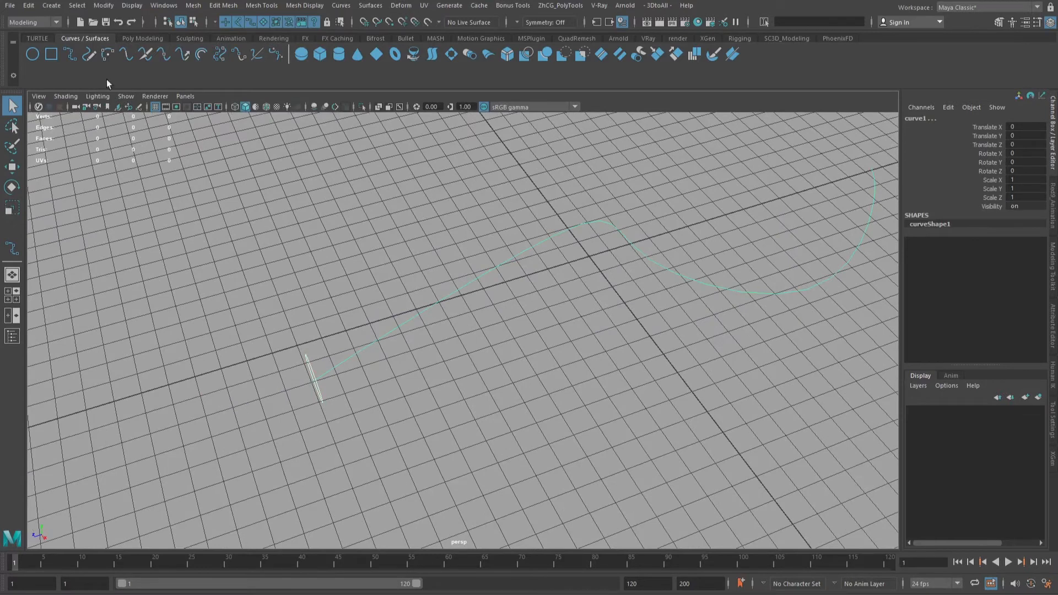
{"action": "right_click", "coordinate": [408, 388], "text": "shift"}
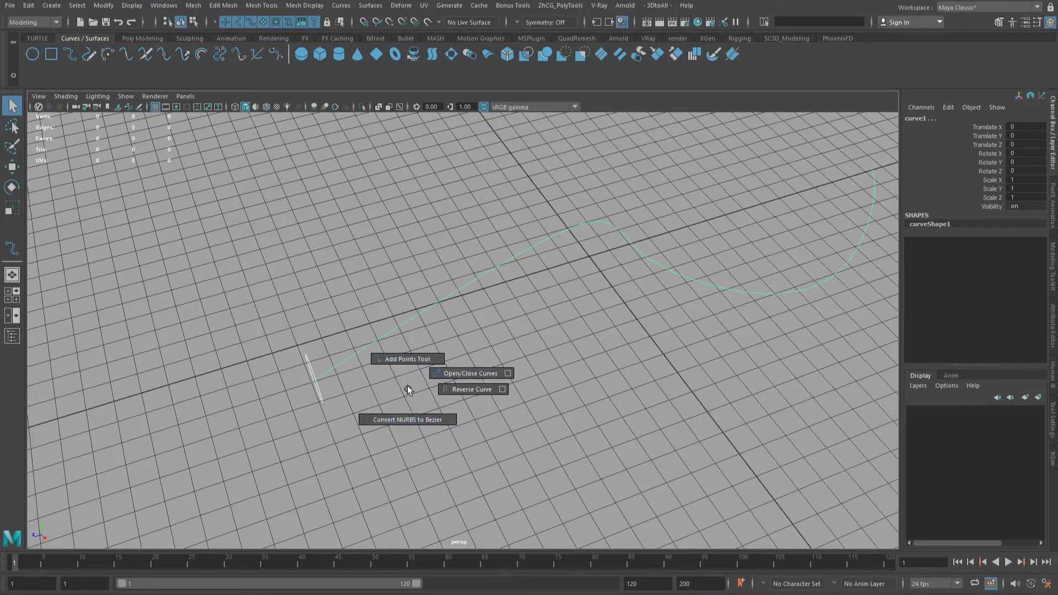
{"action": "left_click_drag", "start_coordinate": [397, 380], "coordinate": [392, 409], "text": "alt"}
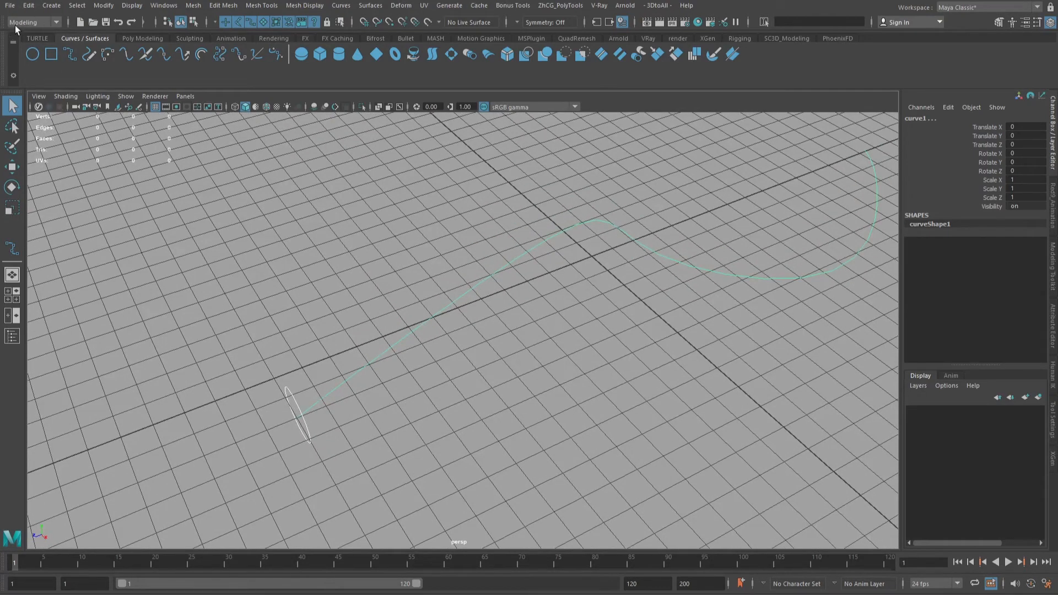
{"action": "left_click", "coordinate": [378, 7]}
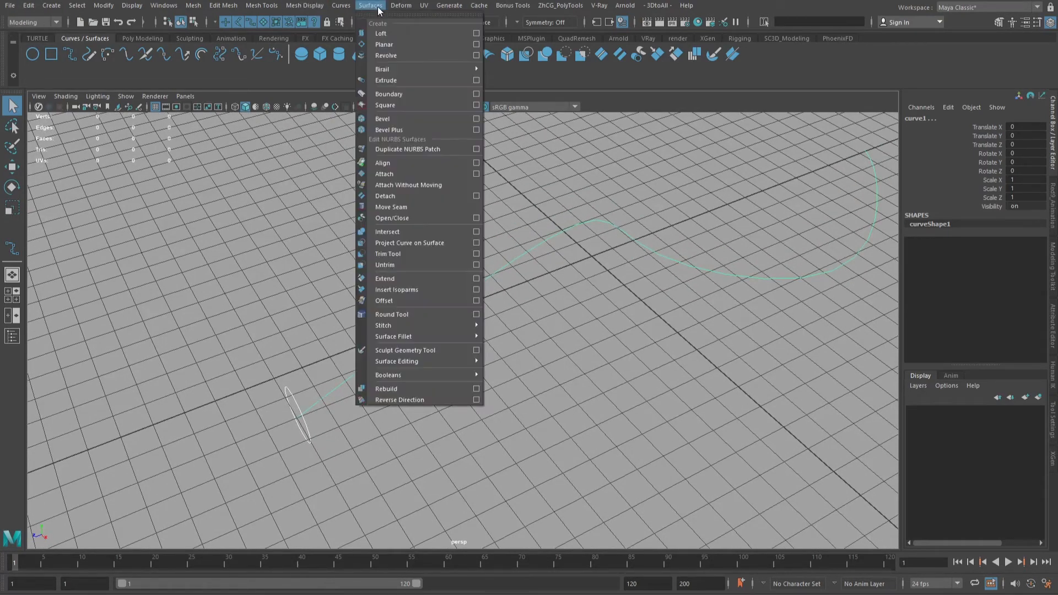
{"action": "left_click", "coordinate": [408, 80]}
{"action": "left_click_drag", "start_coordinate": [460, 239], "coordinate": [292, 278], "text": "alt"}
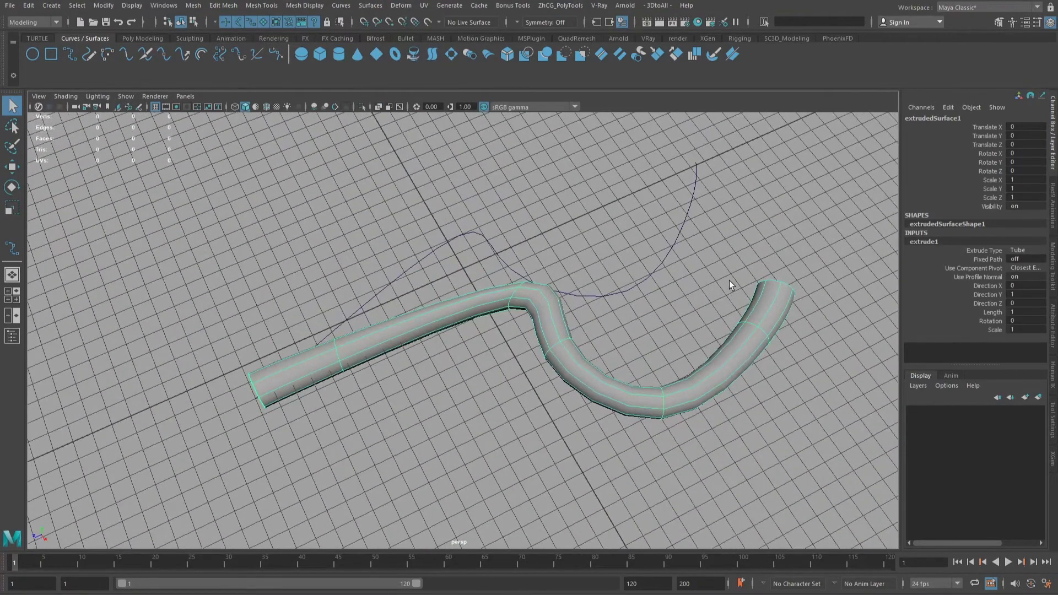
Step: Select the extruded tube surface and turn on Fixed Path in its extrude settings
{"action": "left_click", "coordinate": [729, 280]}
{"action": "left_click_drag", "start_coordinate": [729, 280], "coordinate": [756, 284], "text": "alt"}
{"action": "left_click_drag", "start_coordinate": [497, 409], "coordinate": [377, 290], "text": "alt"}
{"action": "middle_click_drag", "start_coordinate": [527, 349], "coordinate": [529, 368], "text": "alt"}
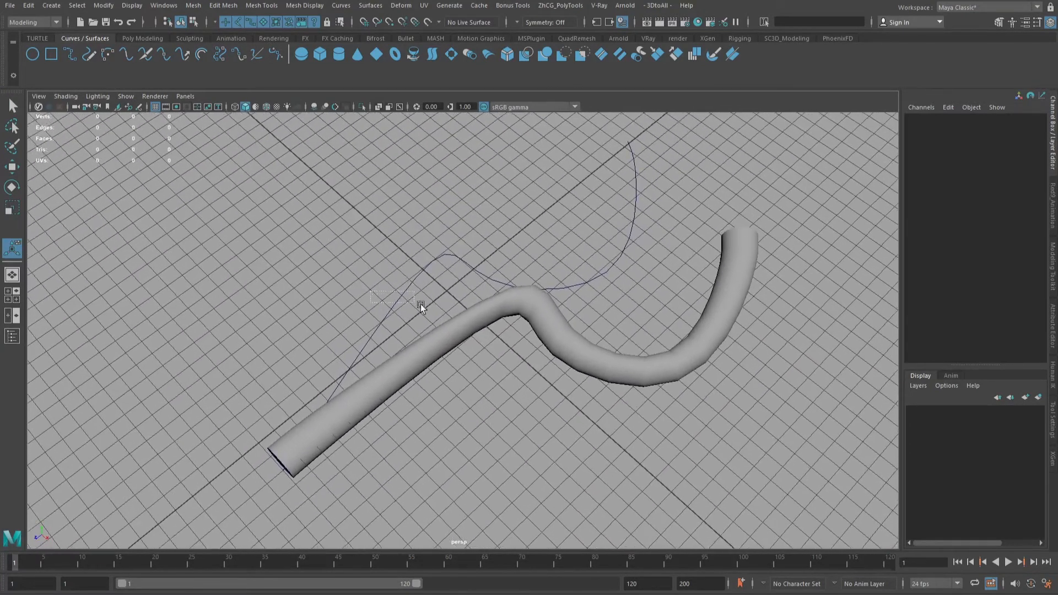
{"action": "left_click_drag", "start_coordinate": [421, 303], "coordinate": [474, 367]}
{"action": "left_click_drag", "start_coordinate": [364, 305], "coordinate": [468, 376]}
{"action": "key", "text": "q"}
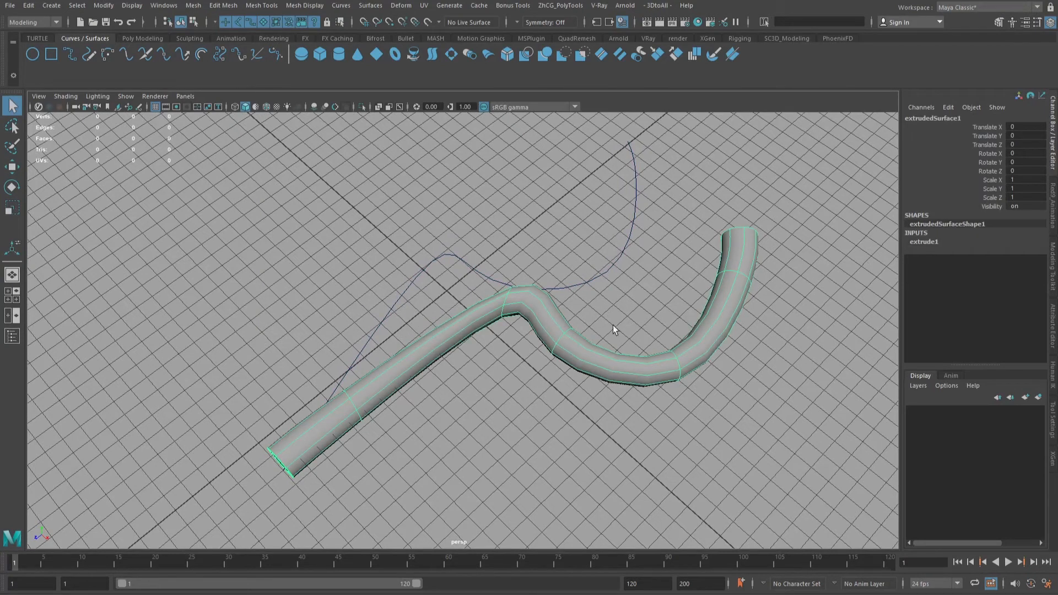
{"action": "left_click", "coordinate": [922, 242]}
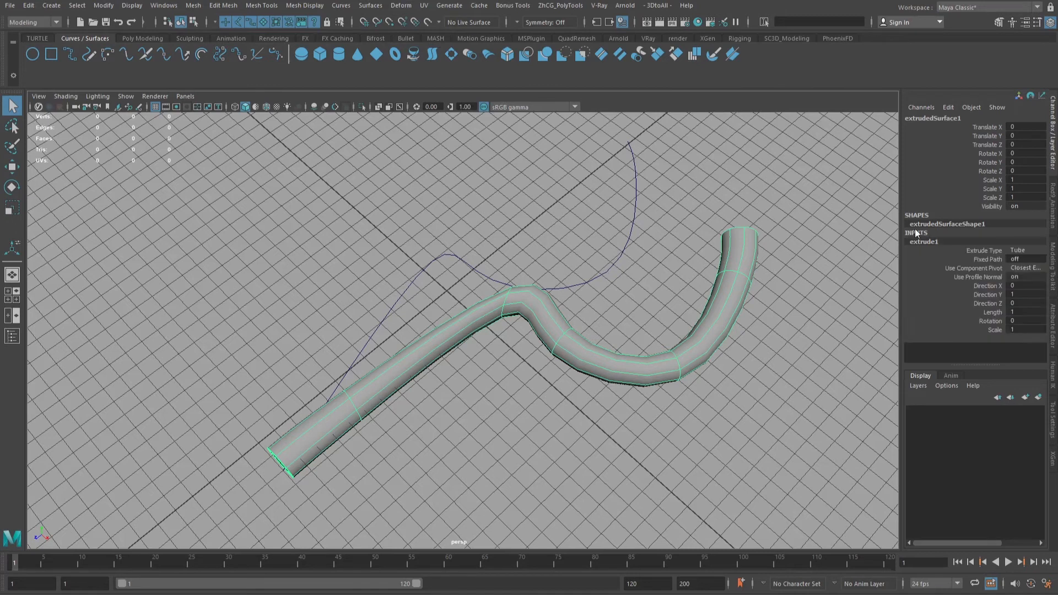
{"action": "left_click", "coordinate": [989, 259]}
{"action": "middle_click_drag", "start_coordinate": [794, 294], "coordinate": [716, 283]}
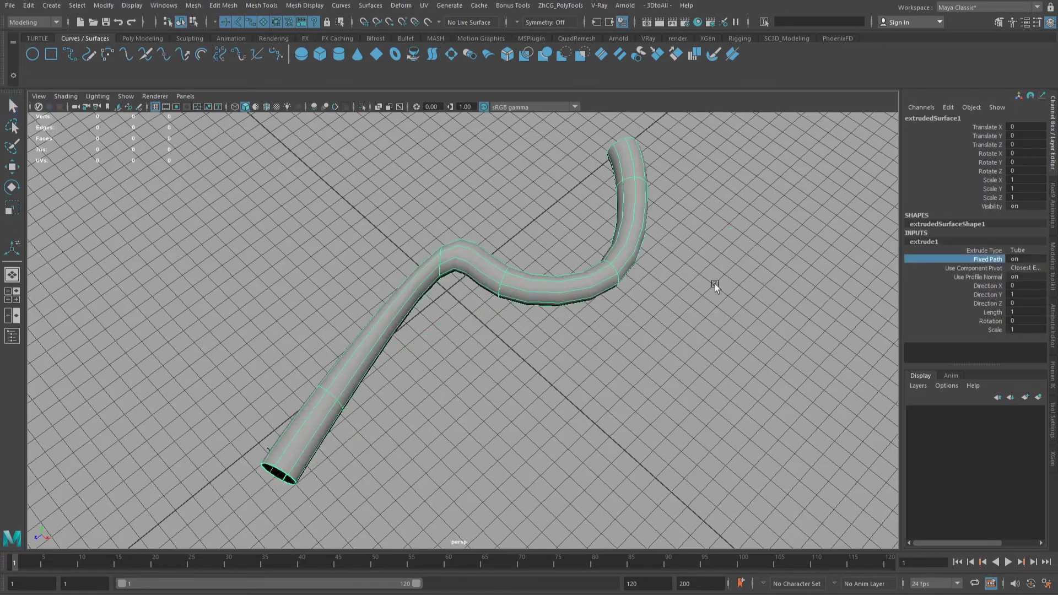
Step: Display the scene in wireframe and check how the tube lines up with the circle and path curve
{"action": "left_click_drag", "start_coordinate": [543, 285], "coordinate": [515, 293], "text": "alt"}
{"action": "key", "text": "4"}
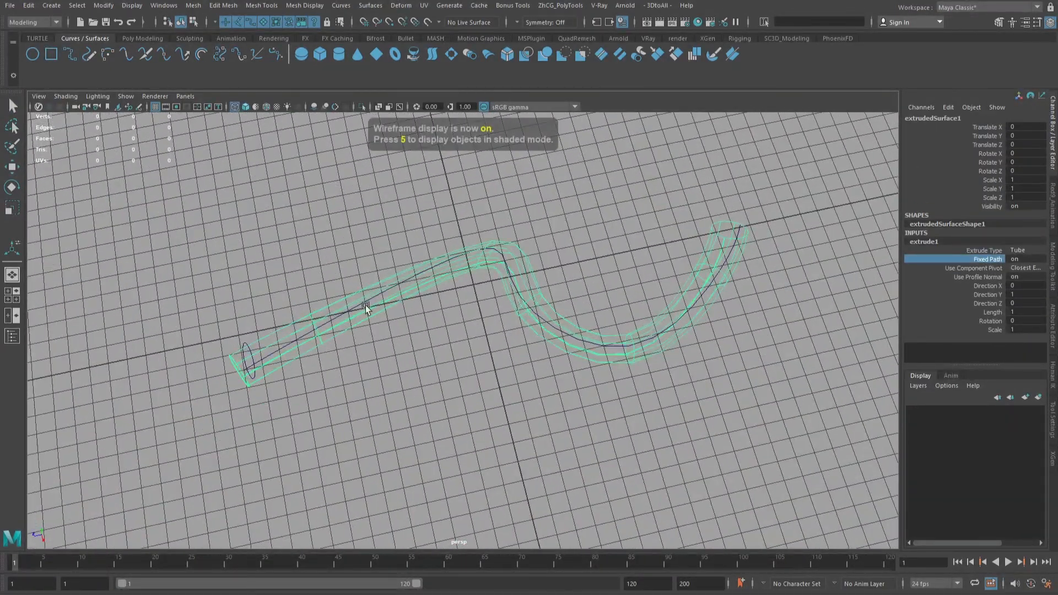
{"action": "right_click_drag", "start_coordinate": [366, 307], "coordinate": [444, 324], "text": "alt"}
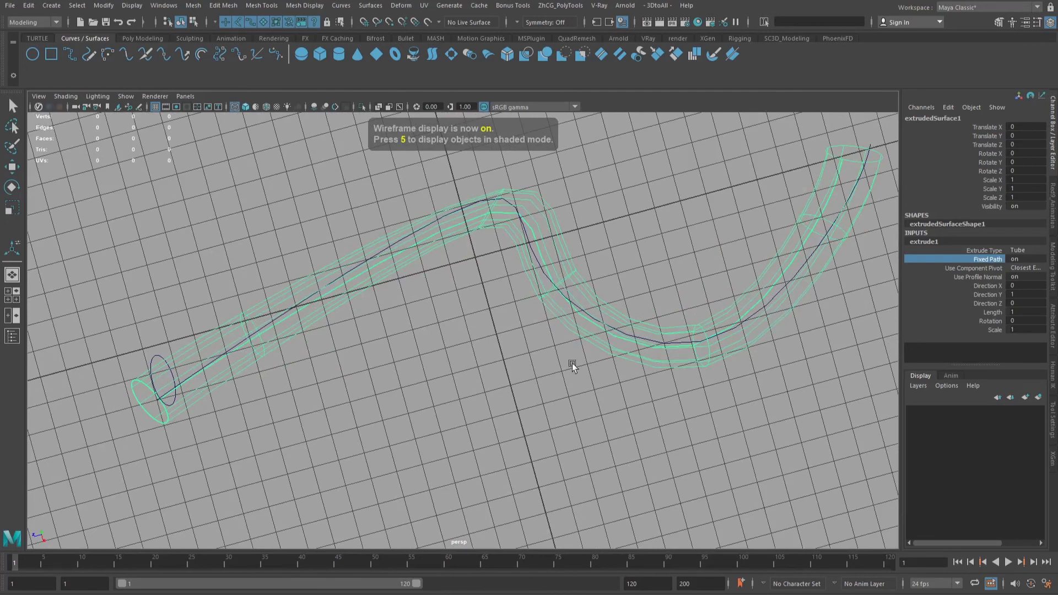
{"action": "left_click_drag", "start_coordinate": [571, 361], "coordinate": [459, 346], "text": "alt"}
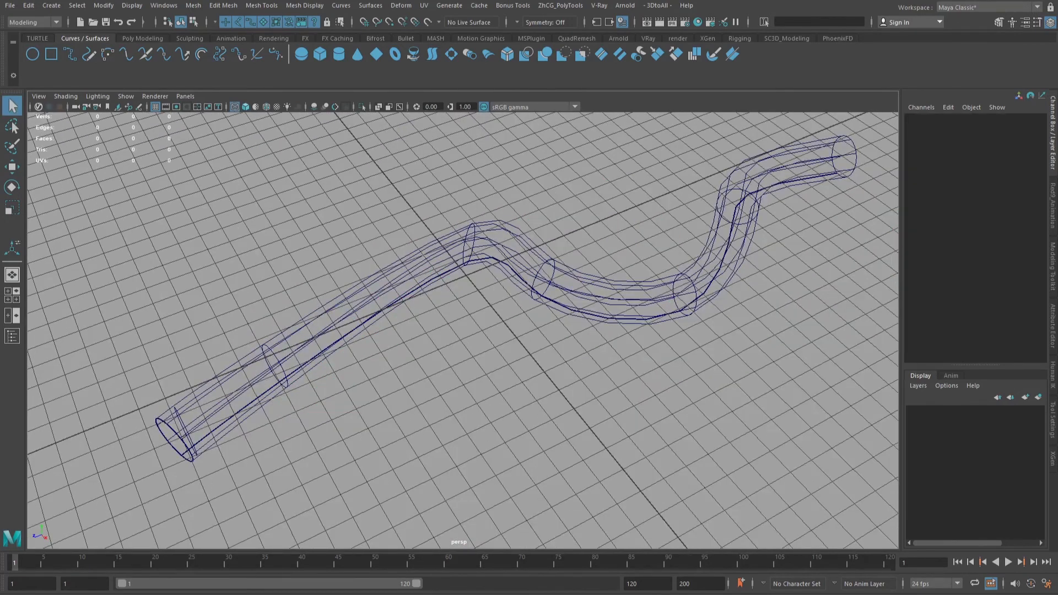